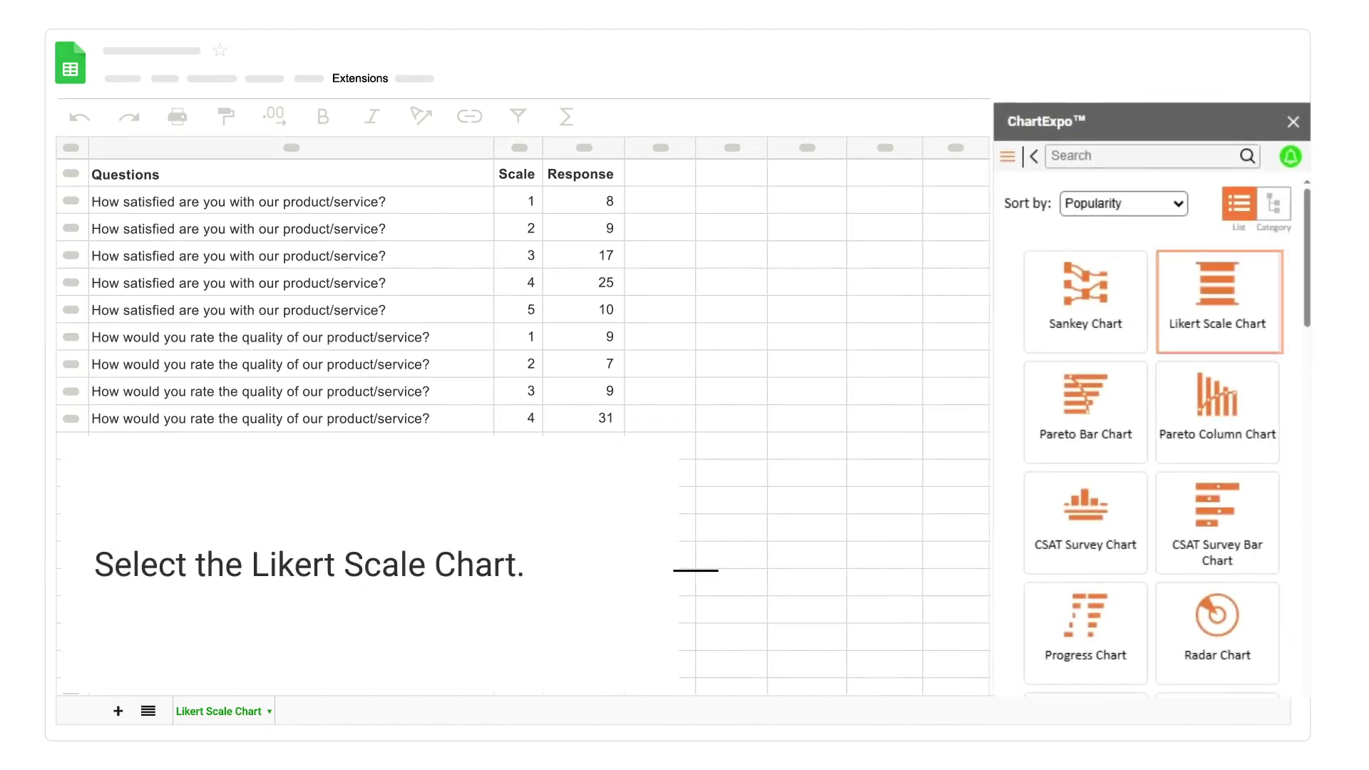
Step: Build a Likert Scale Chart from the Questions, Scale and Response table, rows 2–21, columns A–C
click(1216, 303)
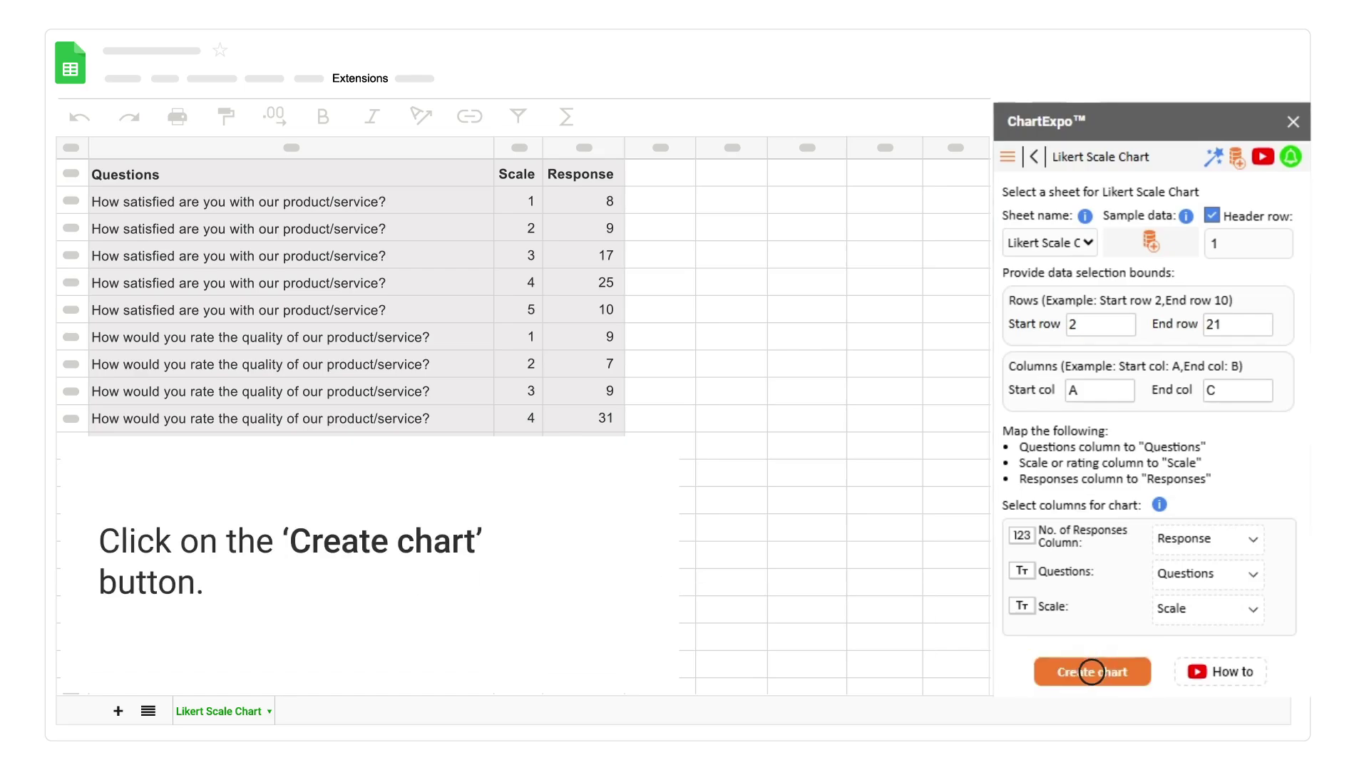
click(1091, 672)
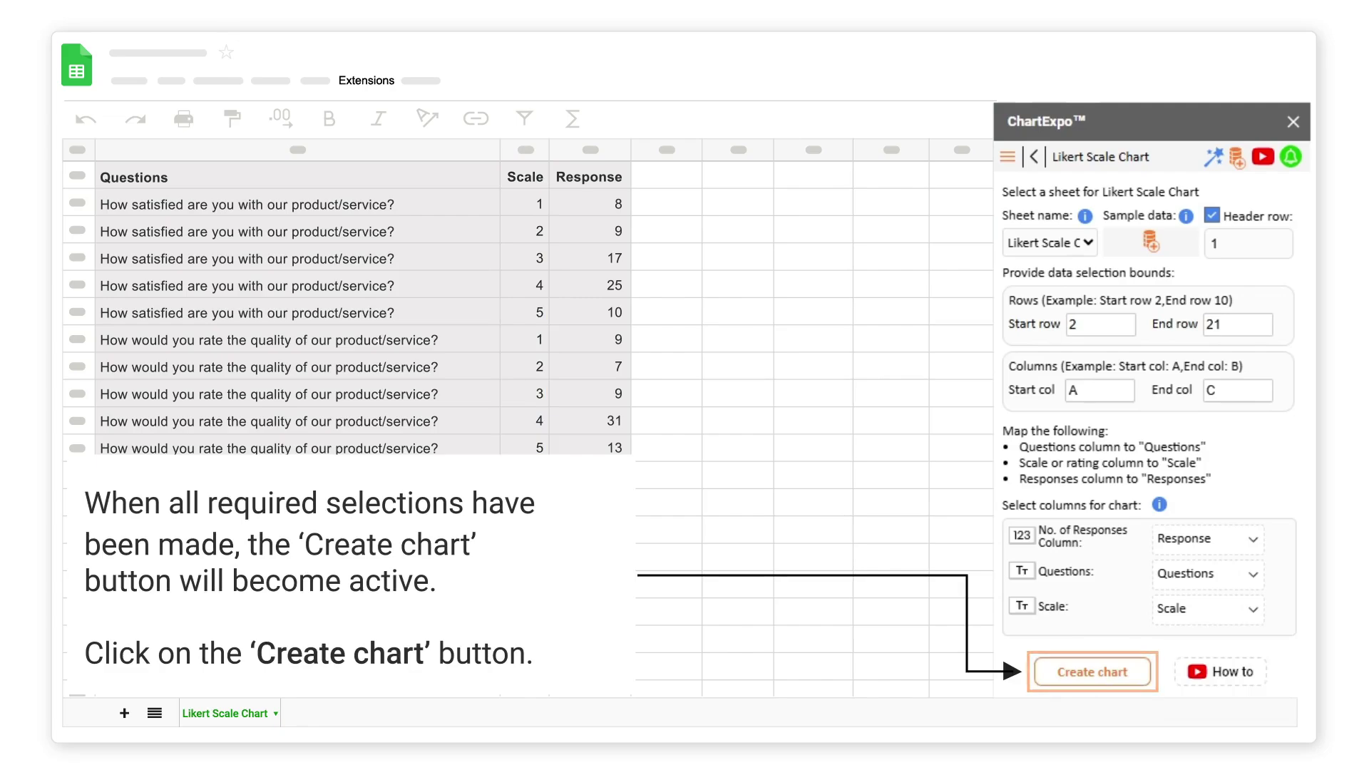
Step: Generate the mapped chart, then chart the numeric answers over rows 2–70, columns A–D
click(1089, 671)
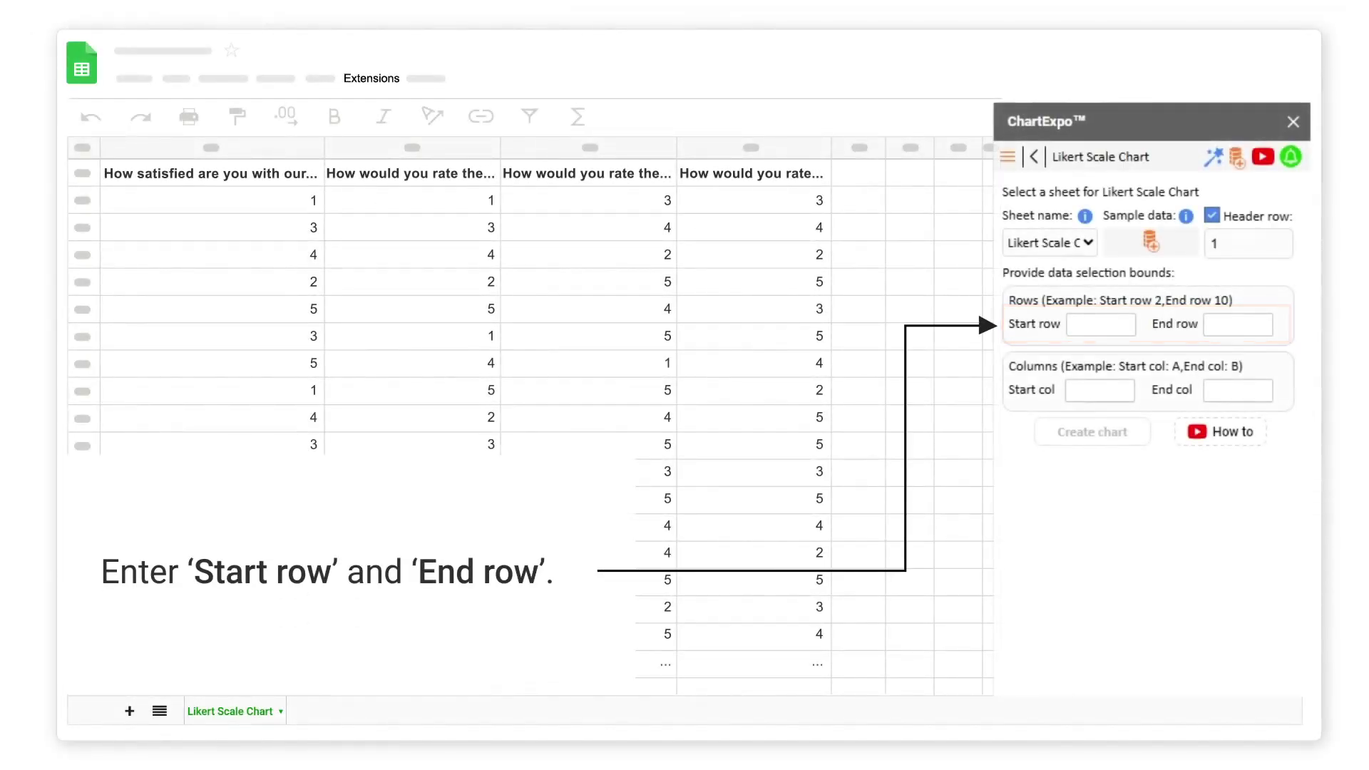
click(1079, 324)
text(2)
key(Tab)
text(2)
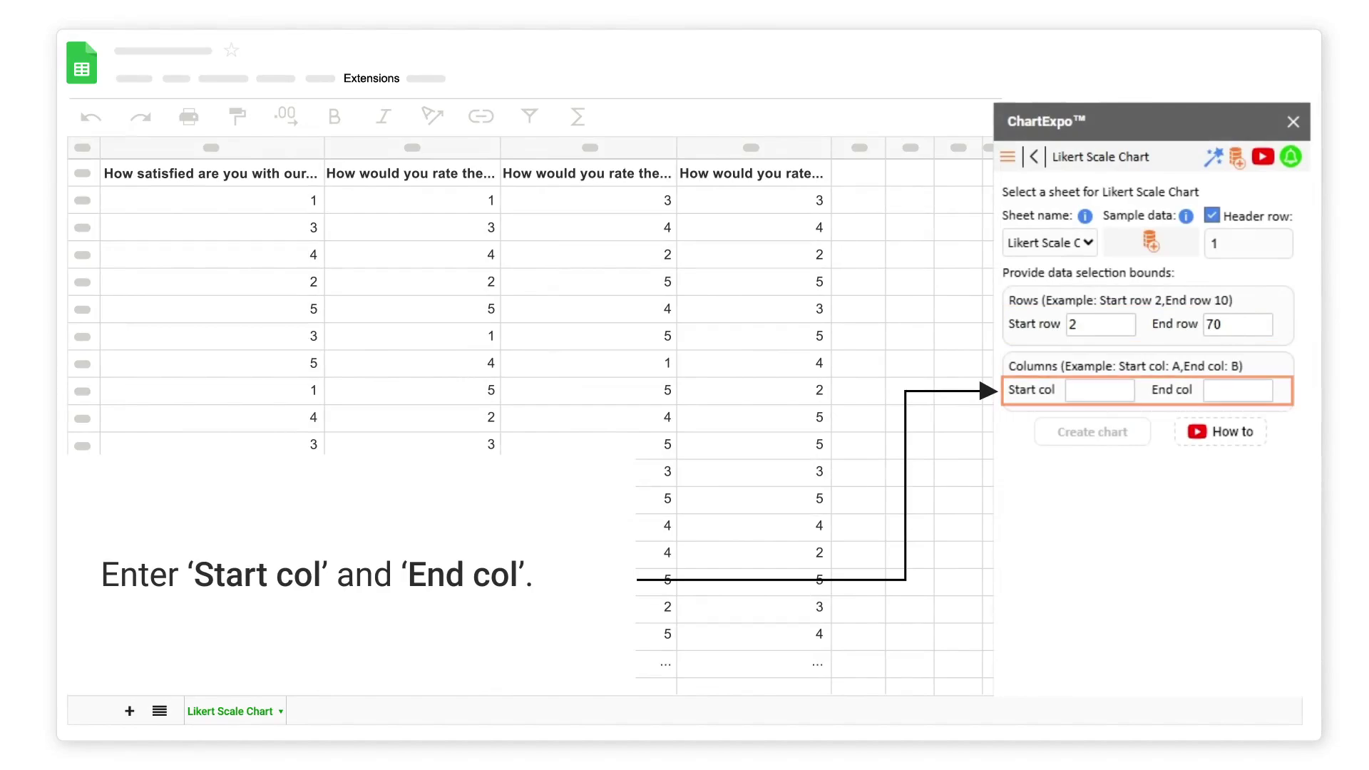
click(1074, 390)
text(A)
key(Tab)
text(A)
click(1217, 390)
key(BackSpace)
text(D)
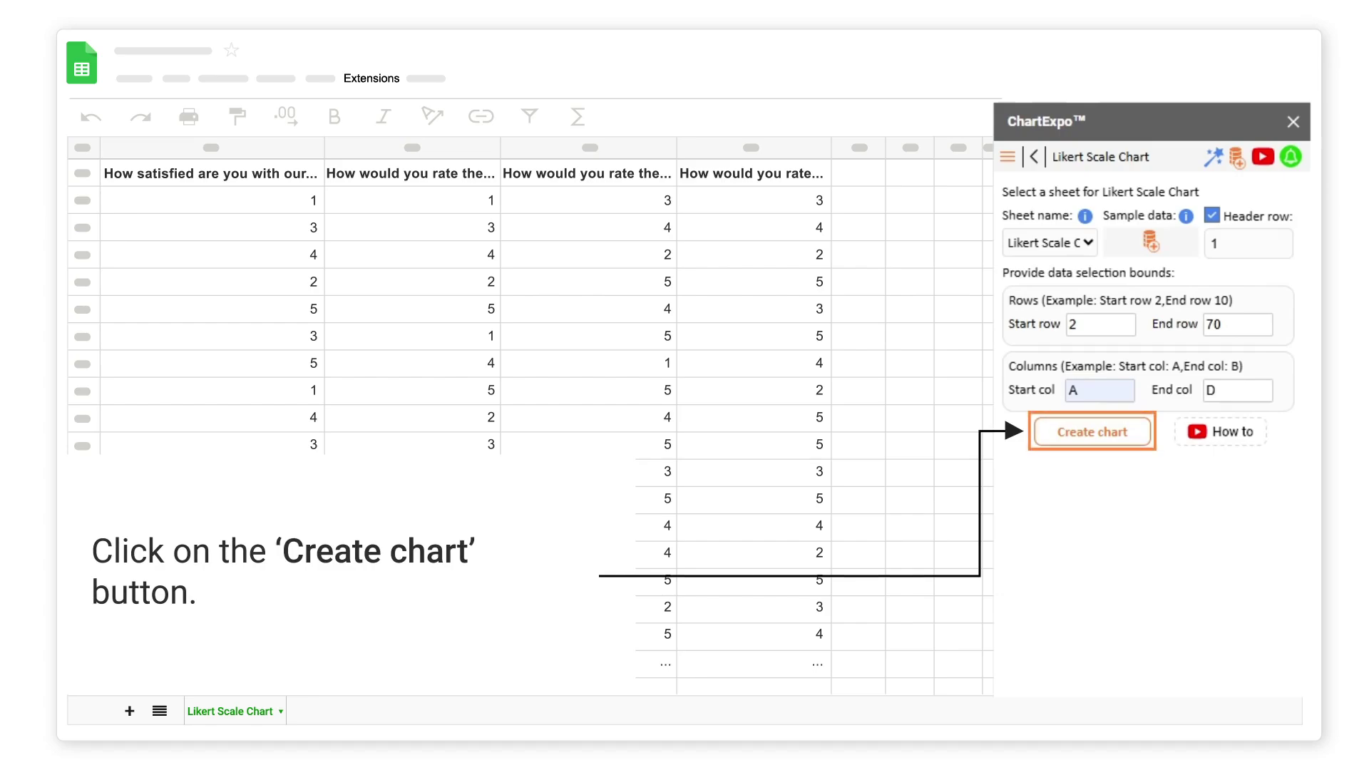
click(1092, 432)
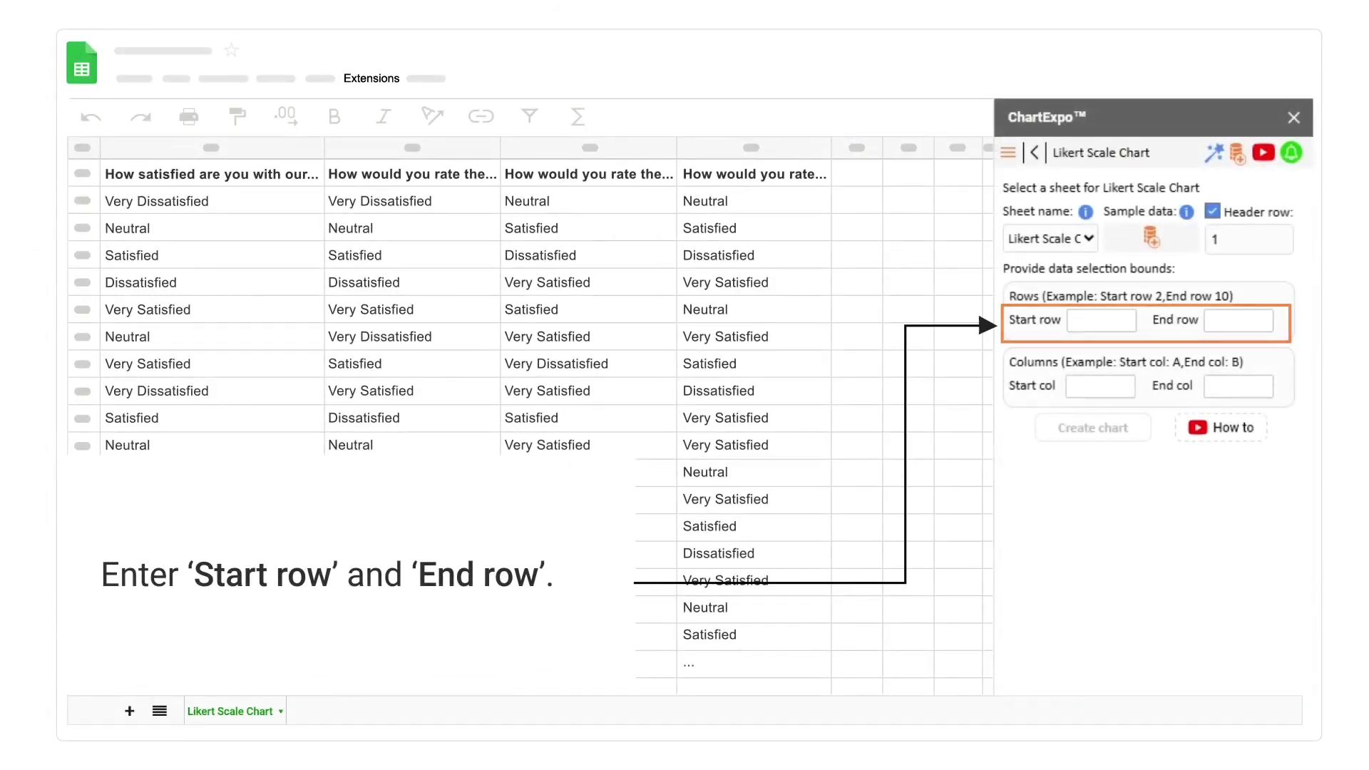
Step: Set the text-answer data range to rows 2–70, columns A–D
click(1081, 319)
text(2)
key(Tab)
text(2)
double_click(1213, 320)
text(70)
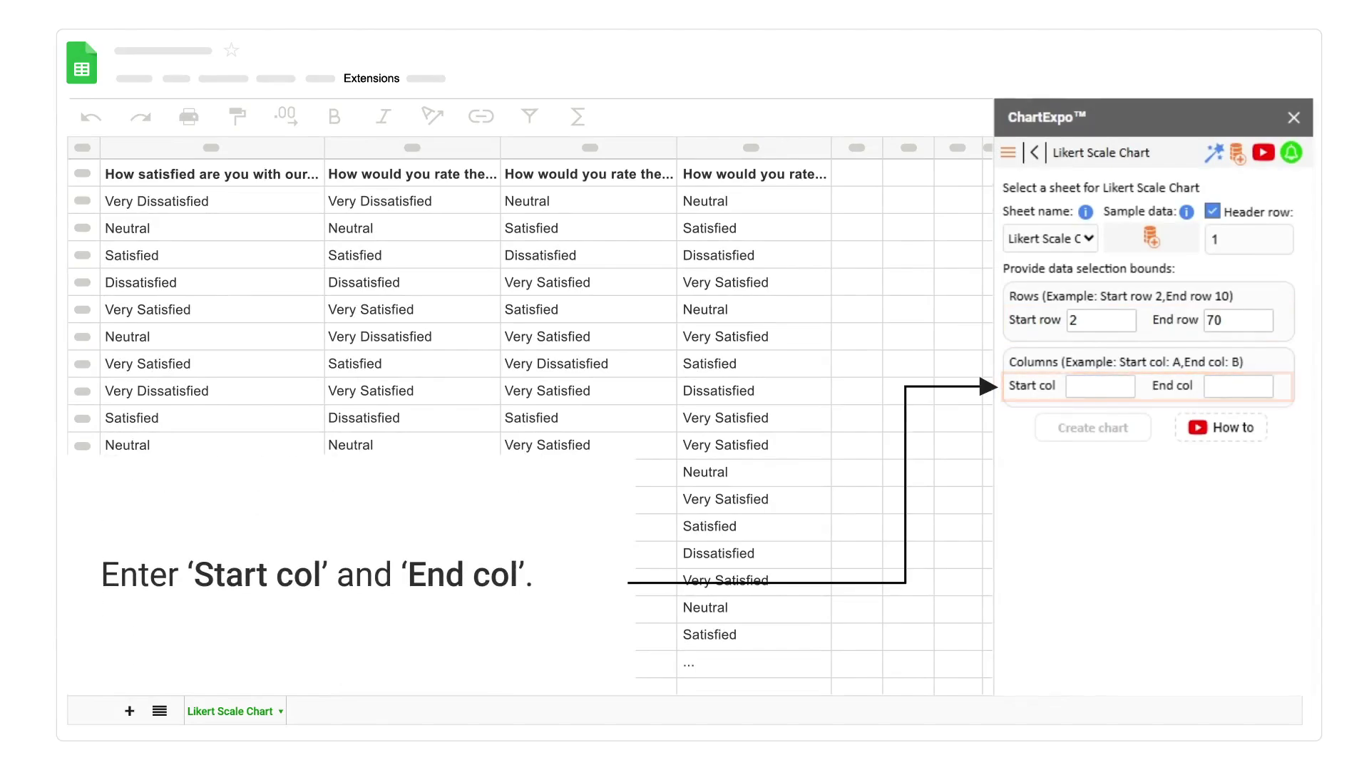
click(1077, 387)
text(A)
key(Tab)
text(A)
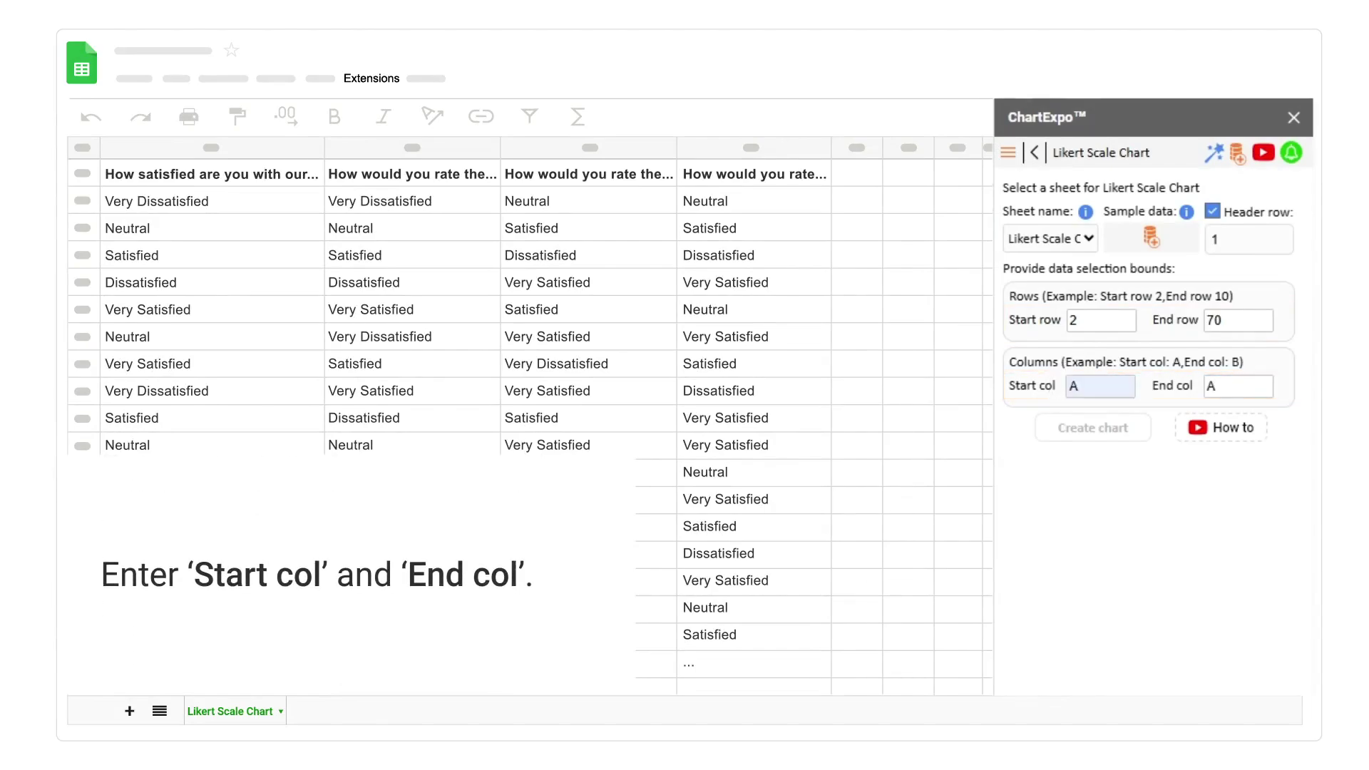
double_click(1217, 385)
text(D)
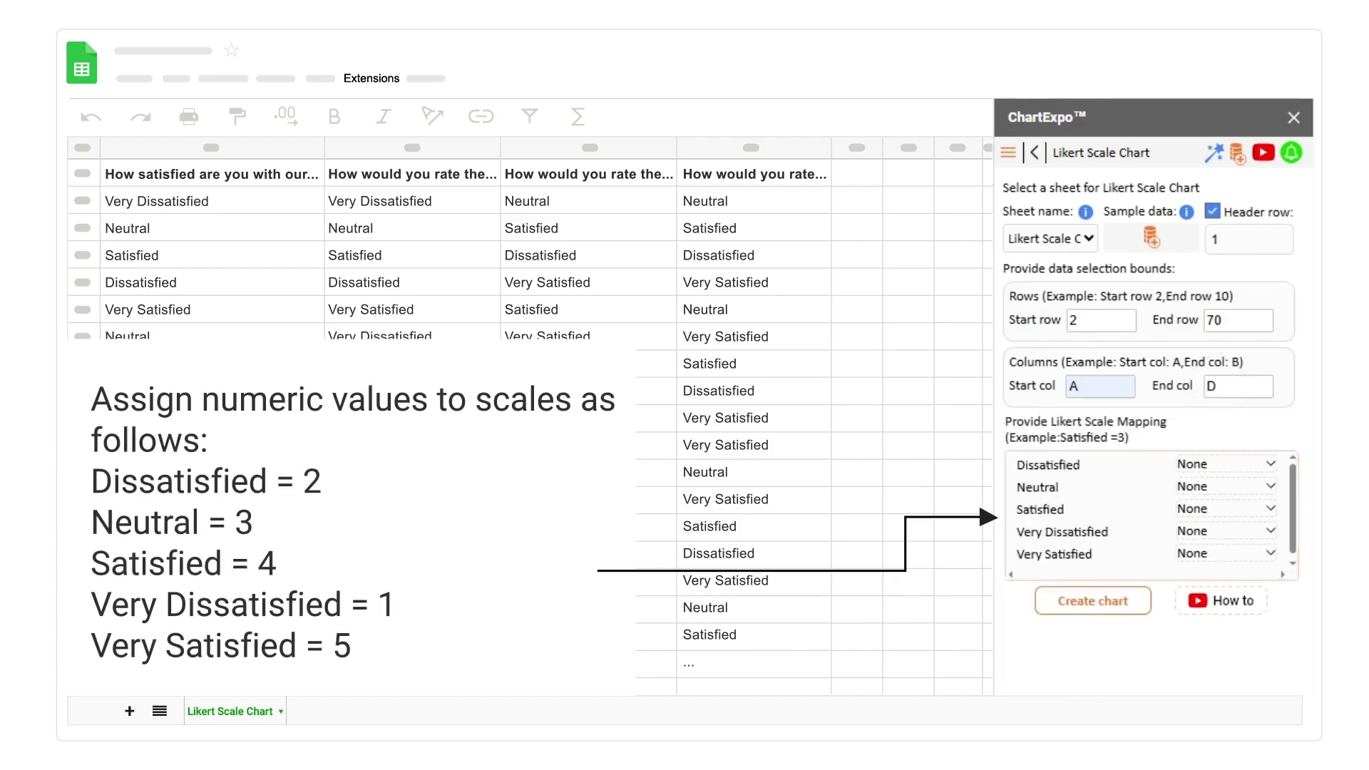
Step: Score Dissatisfied 2, Neutral 3 and Very Satisfied 5, then create the Likert chart
click(1270, 463)
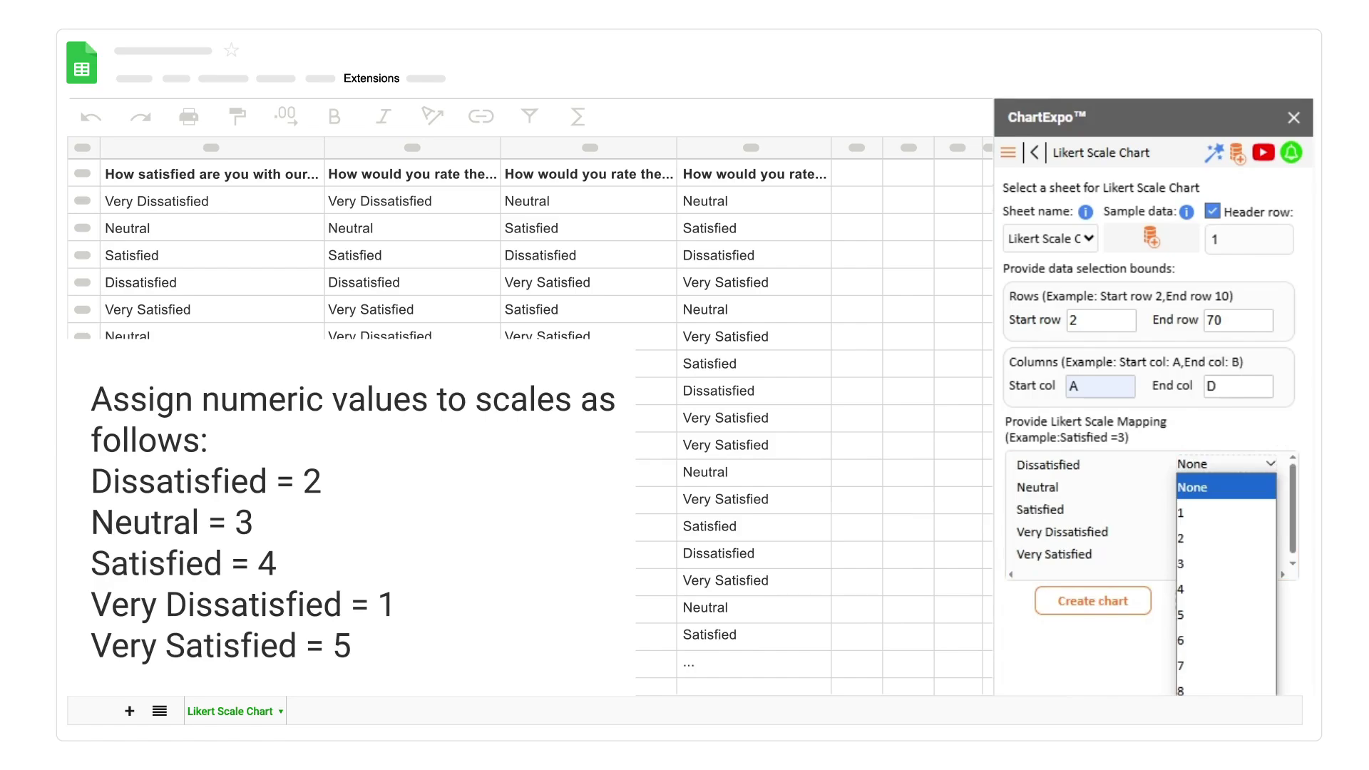
click(1226, 538)
click(1271, 485)
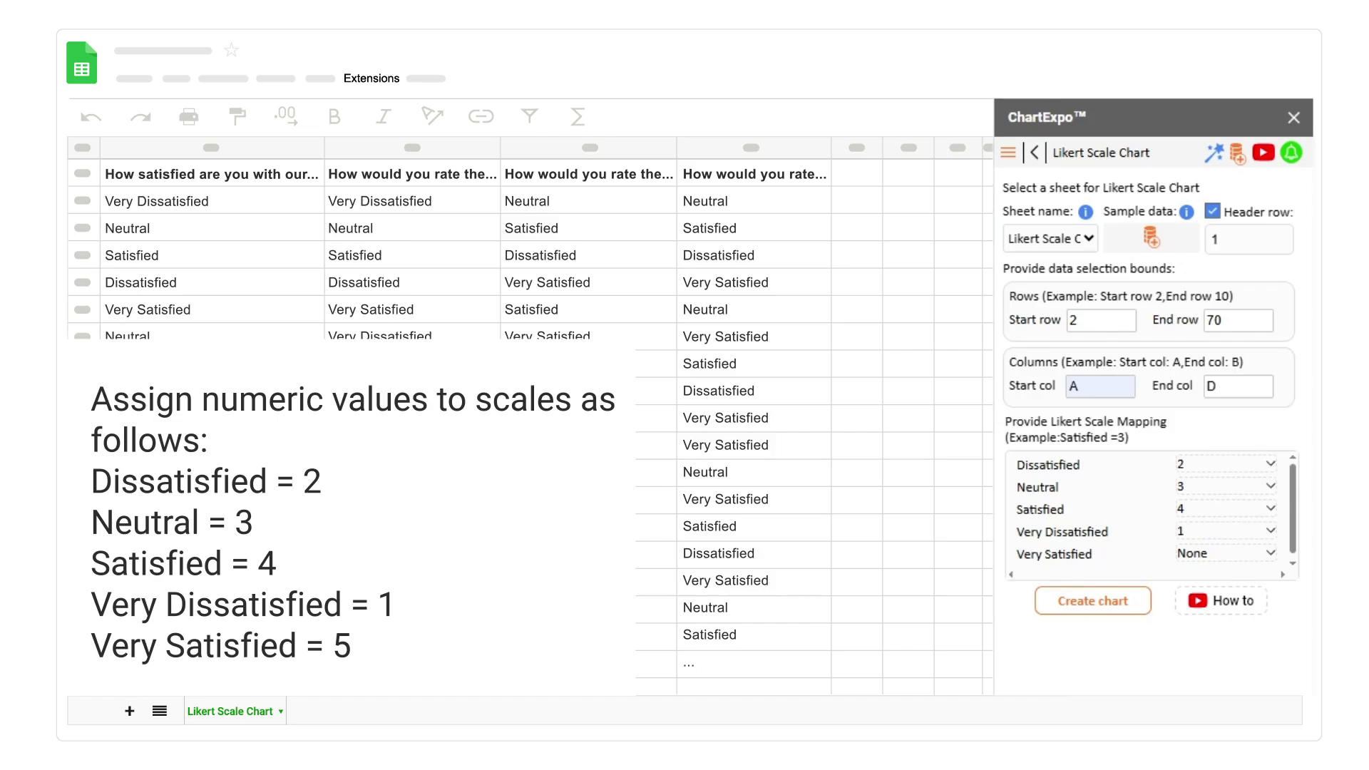
click(1270, 552)
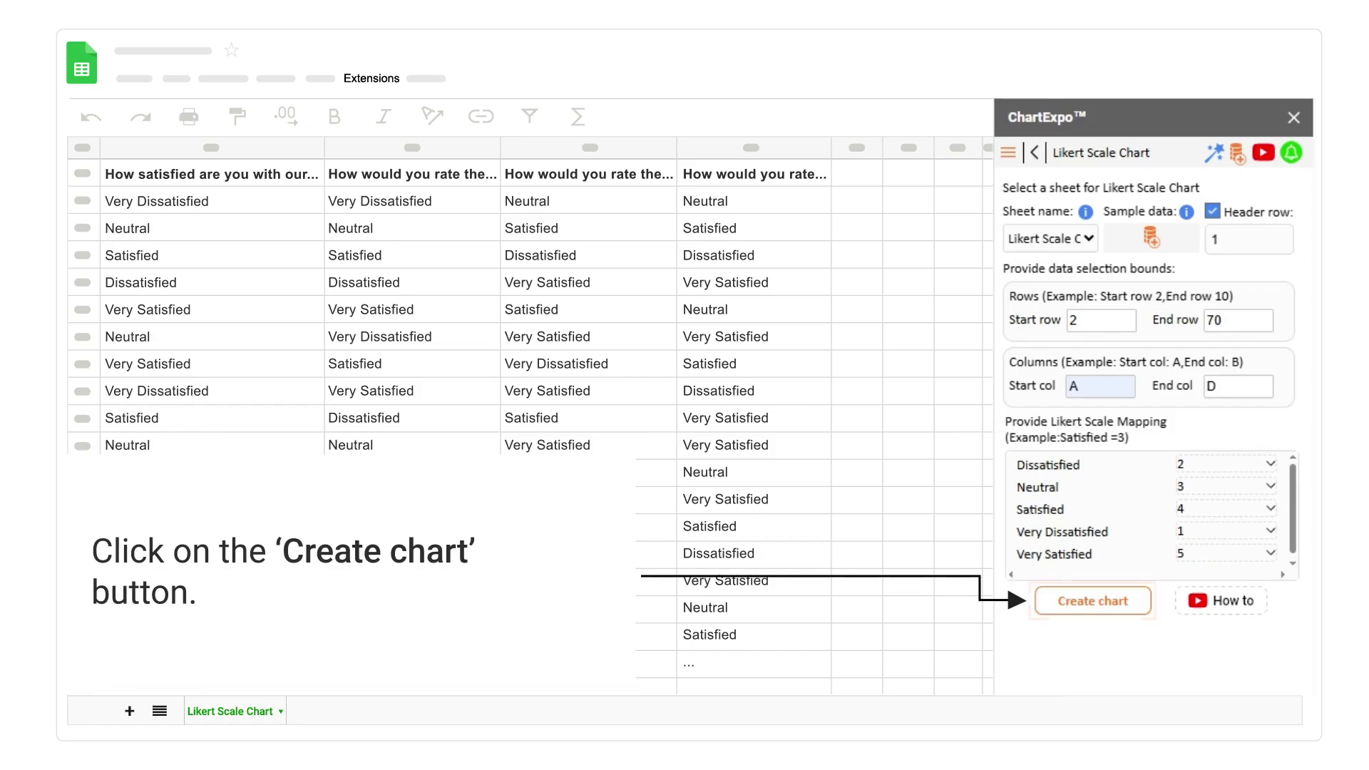
click(1089, 600)
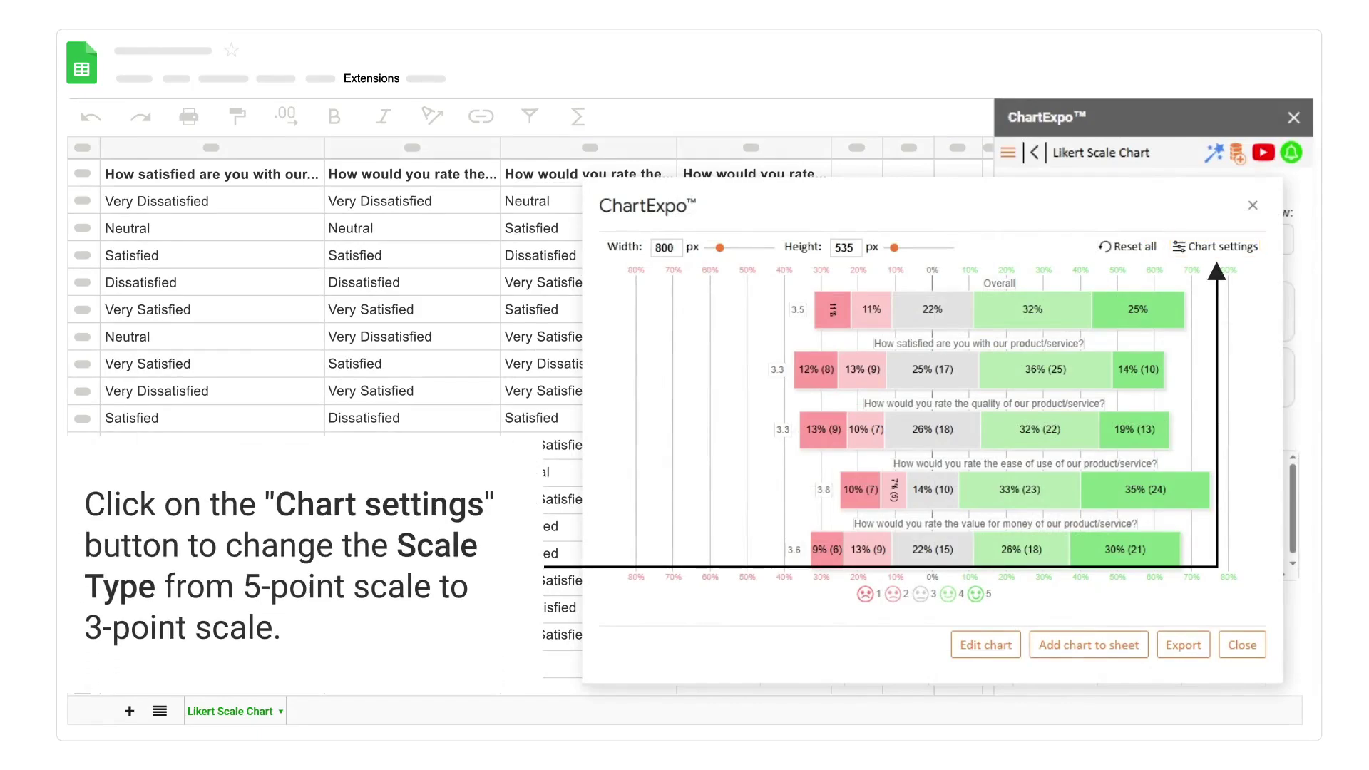
click(1215, 248)
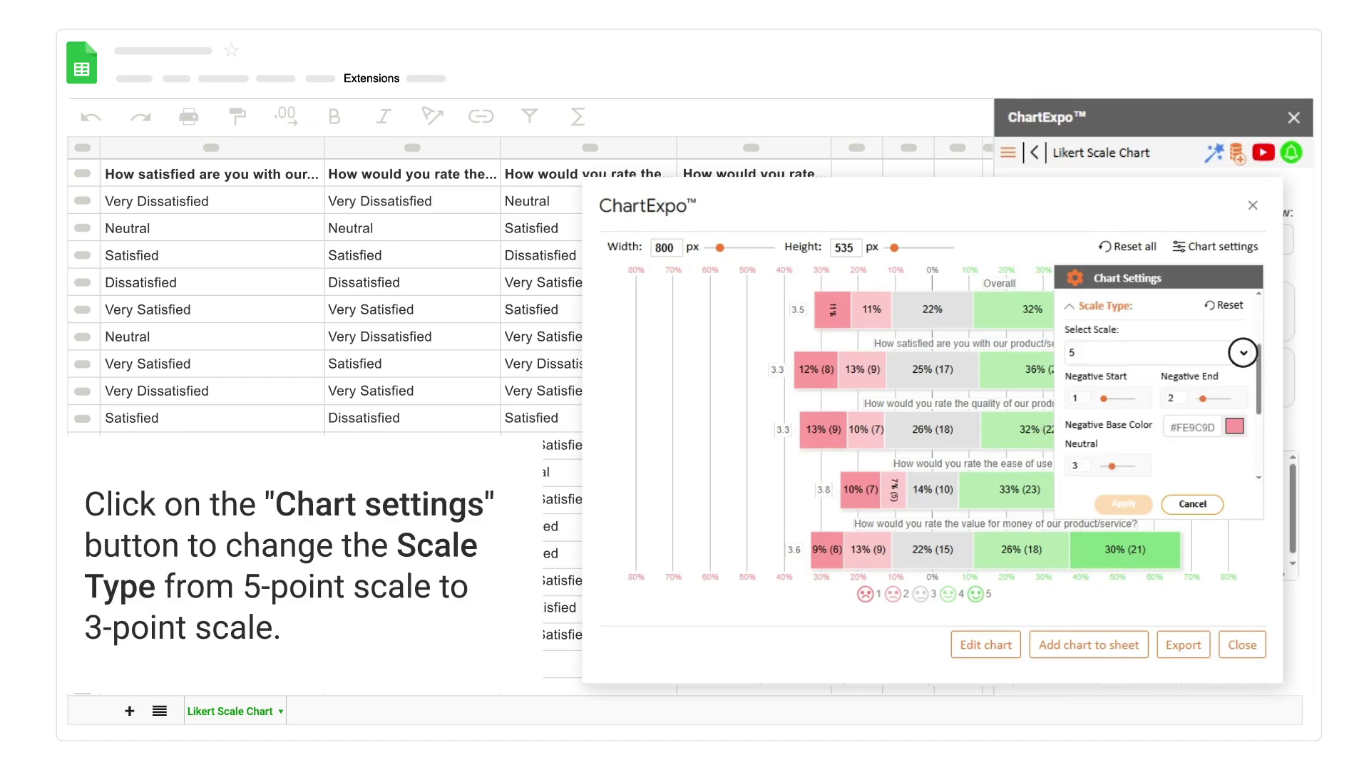
click(1243, 352)
click(1071, 391)
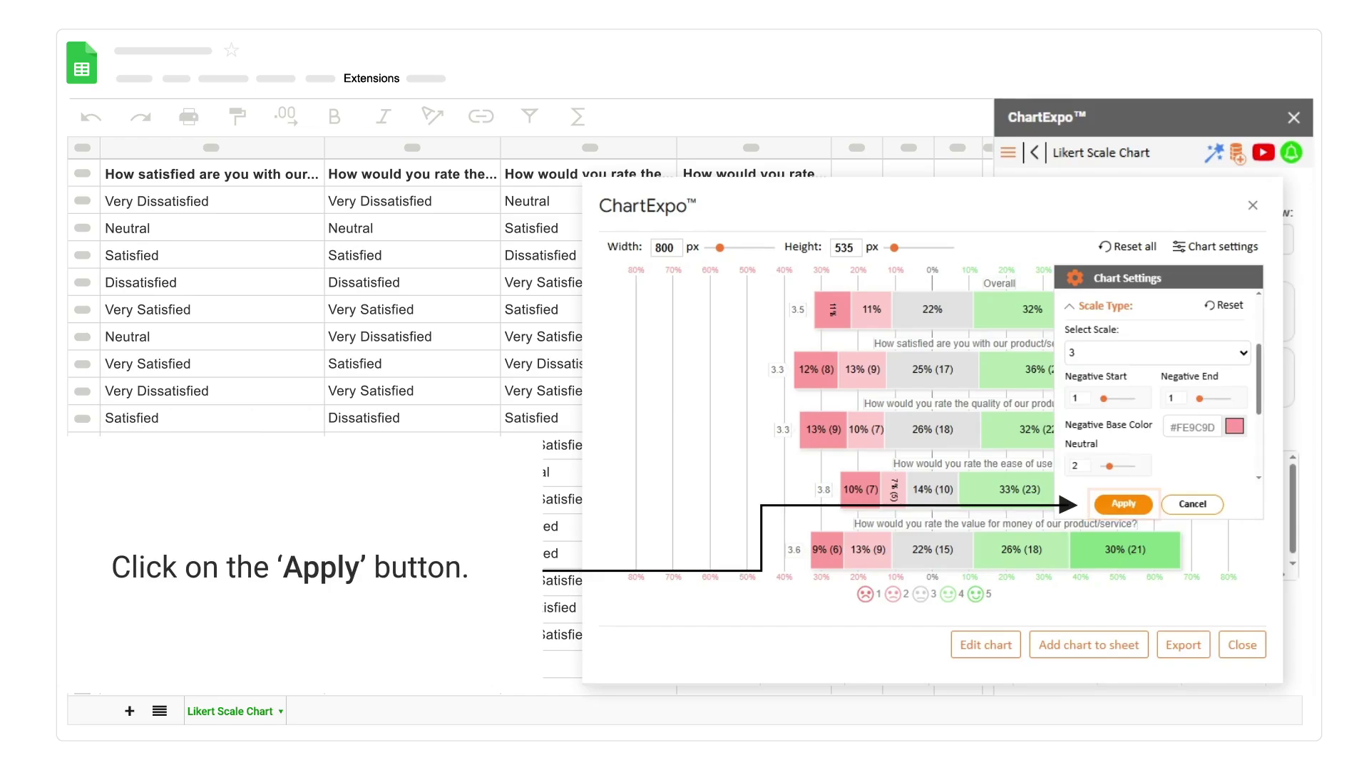
click(1123, 504)
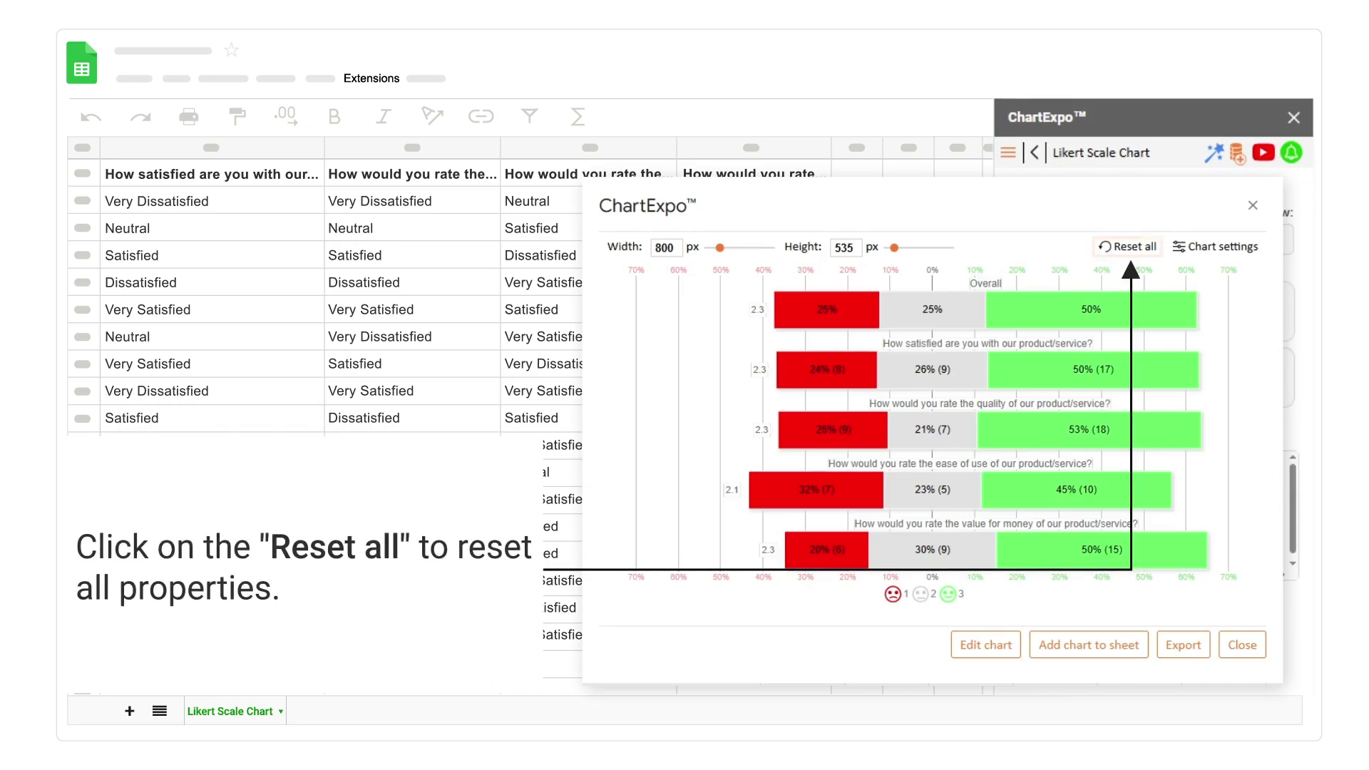
click(1128, 246)
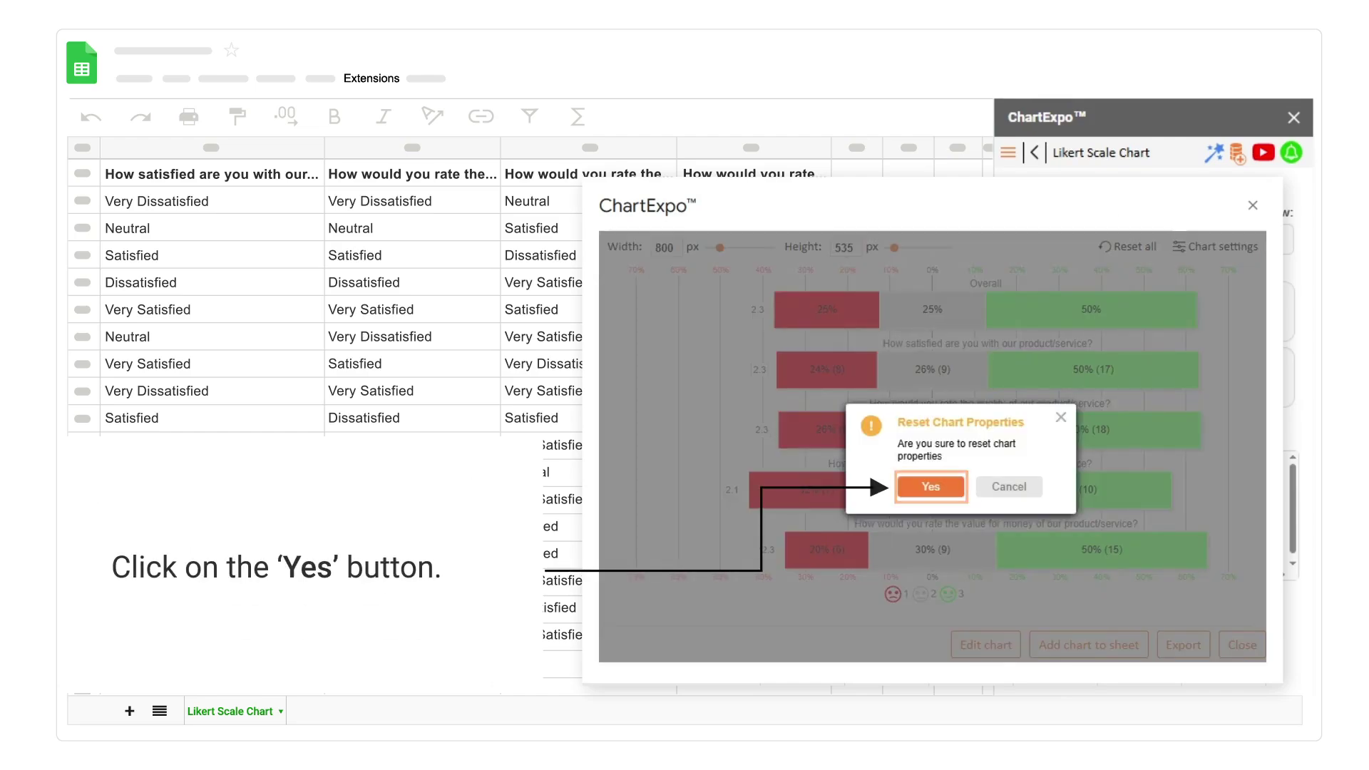
click(930, 487)
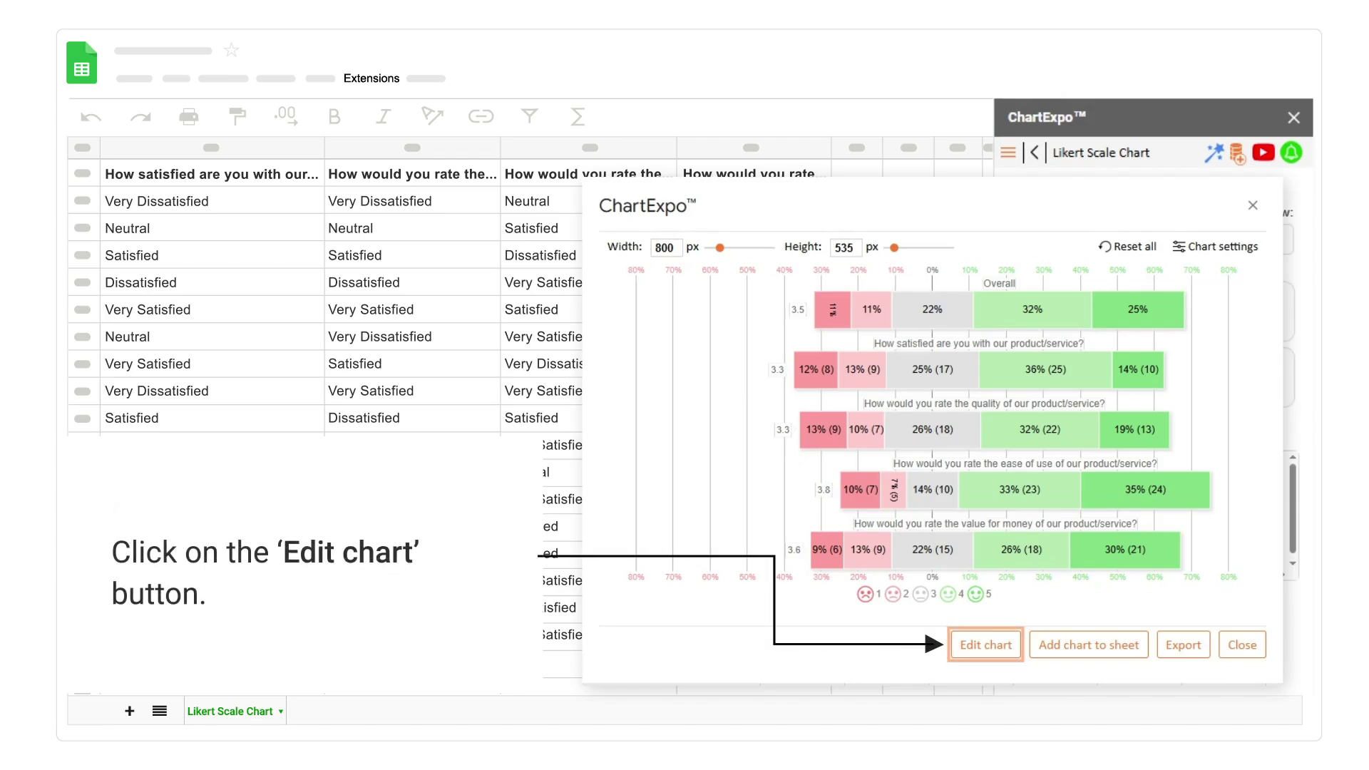
Step: Give the chart the header 'Product Survey'
click(985, 644)
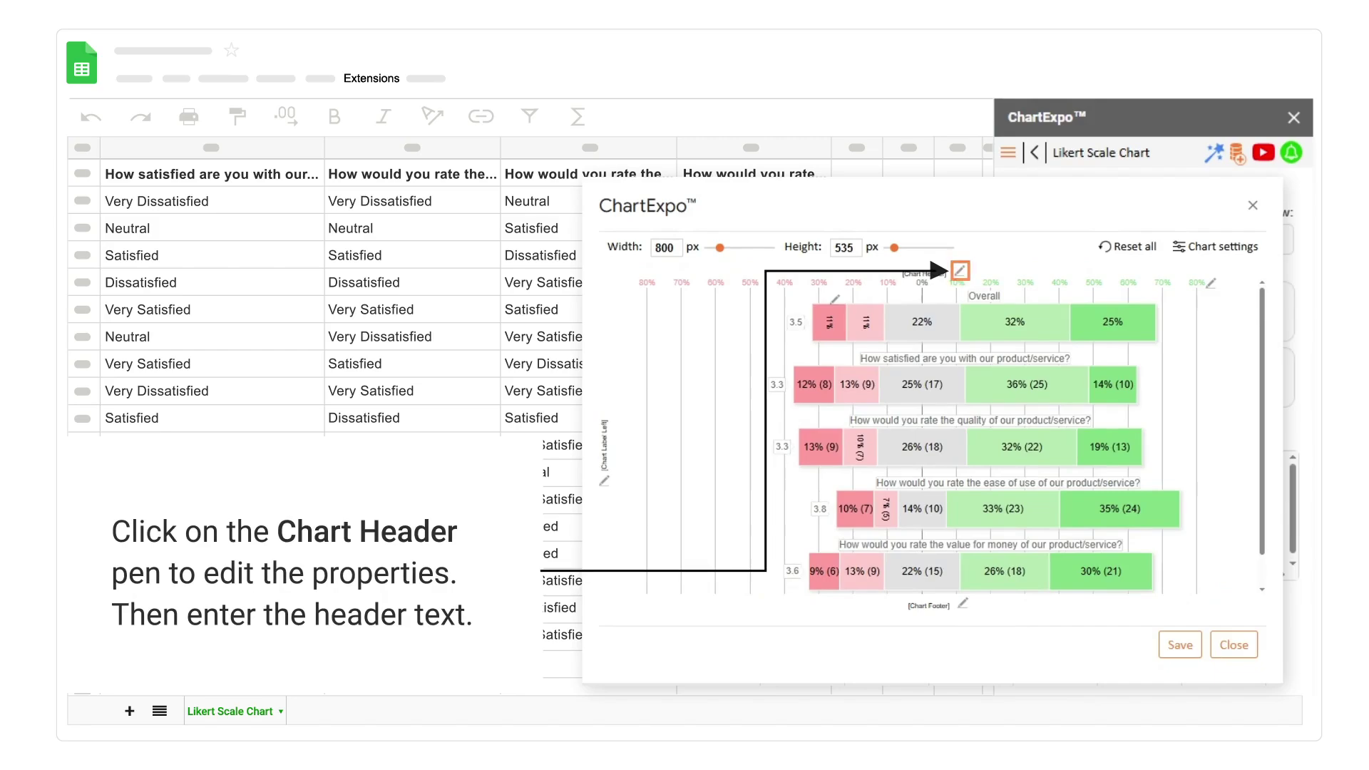
click(960, 270)
click(977, 307)
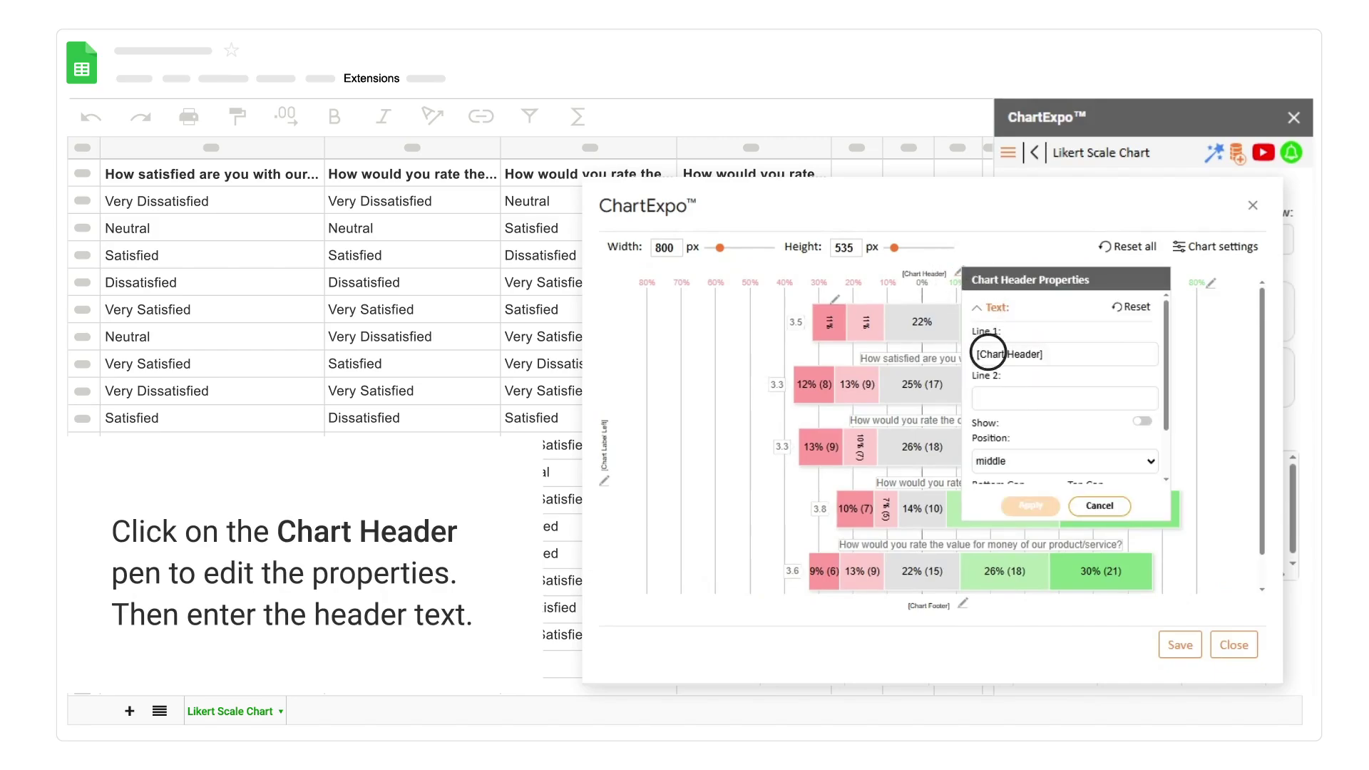
text(Product Survey)
click(1030, 506)
click(1030, 506)
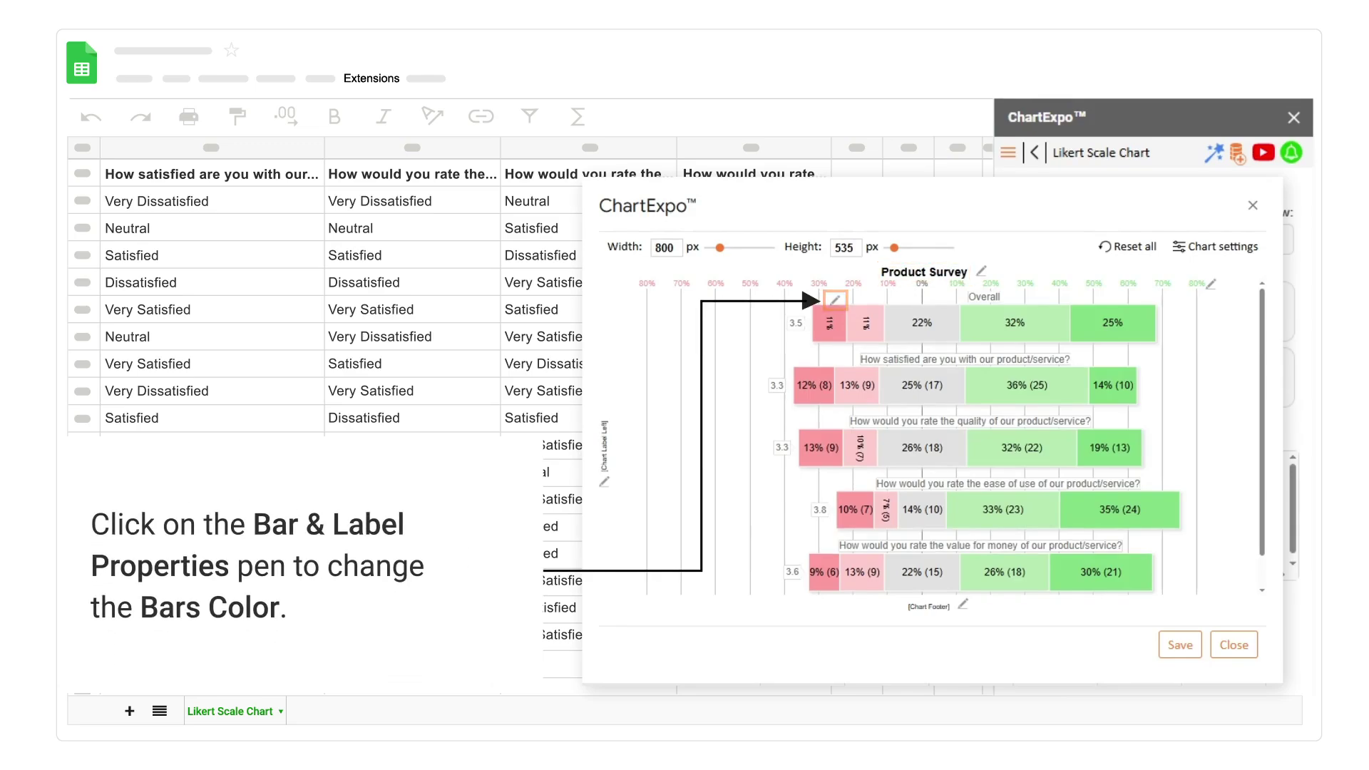
Step: Make Rating 1 bars dark blue #03659a and apply the bar colours to all
click(834, 301)
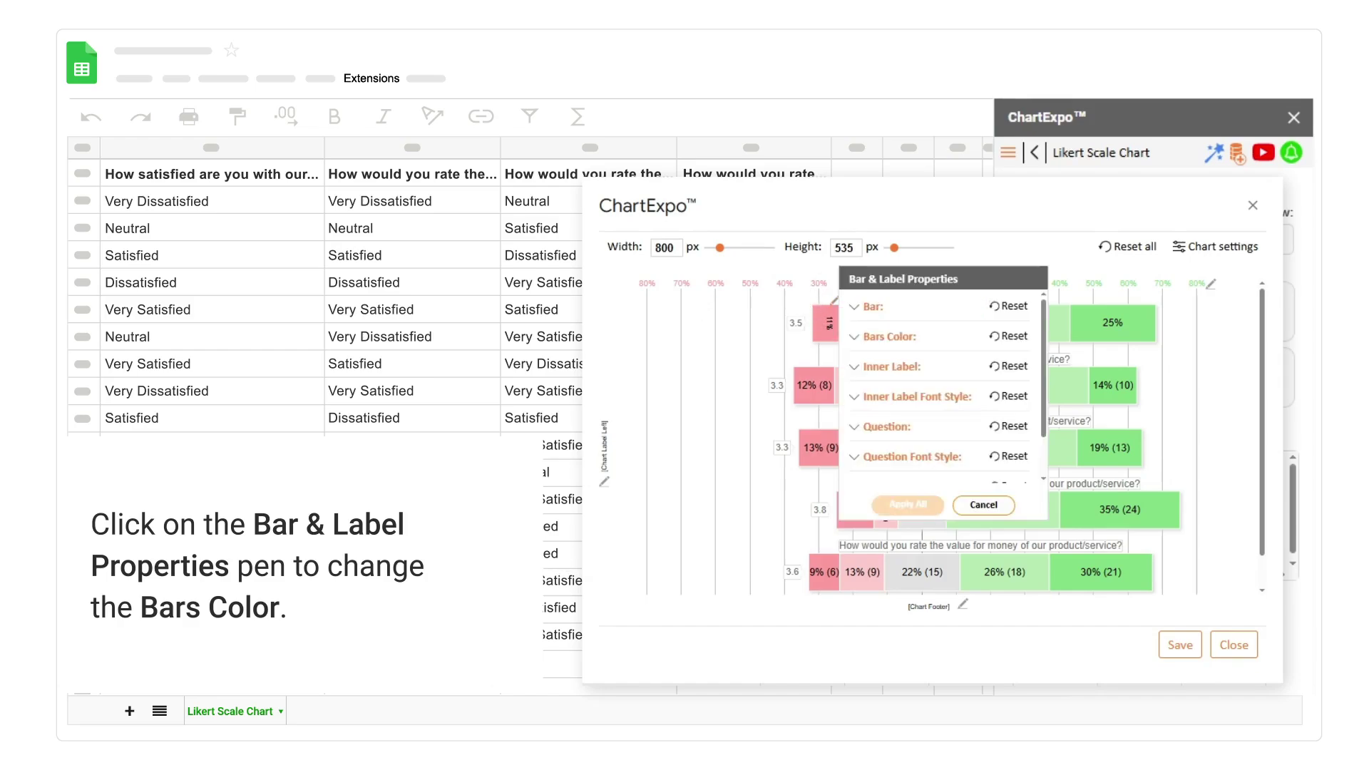
click(854, 336)
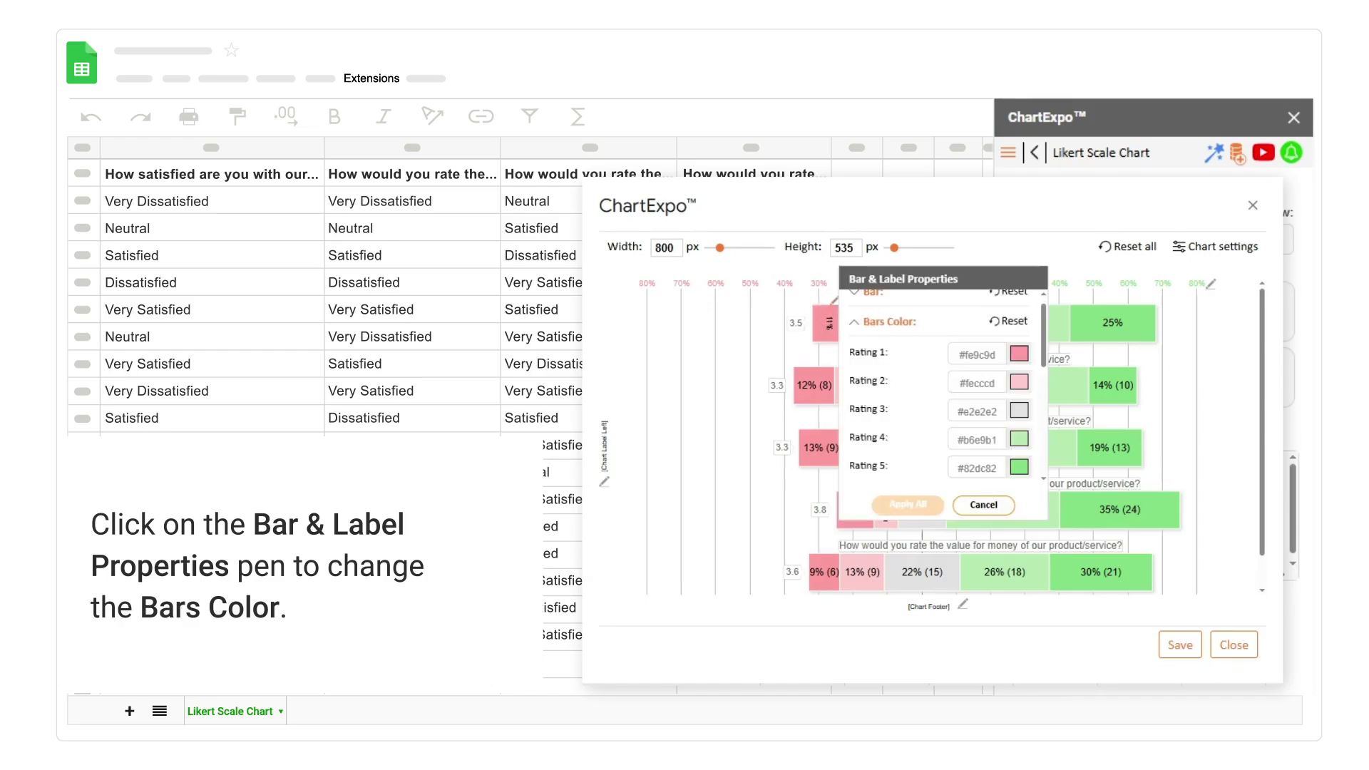
click(1019, 352)
click(986, 304)
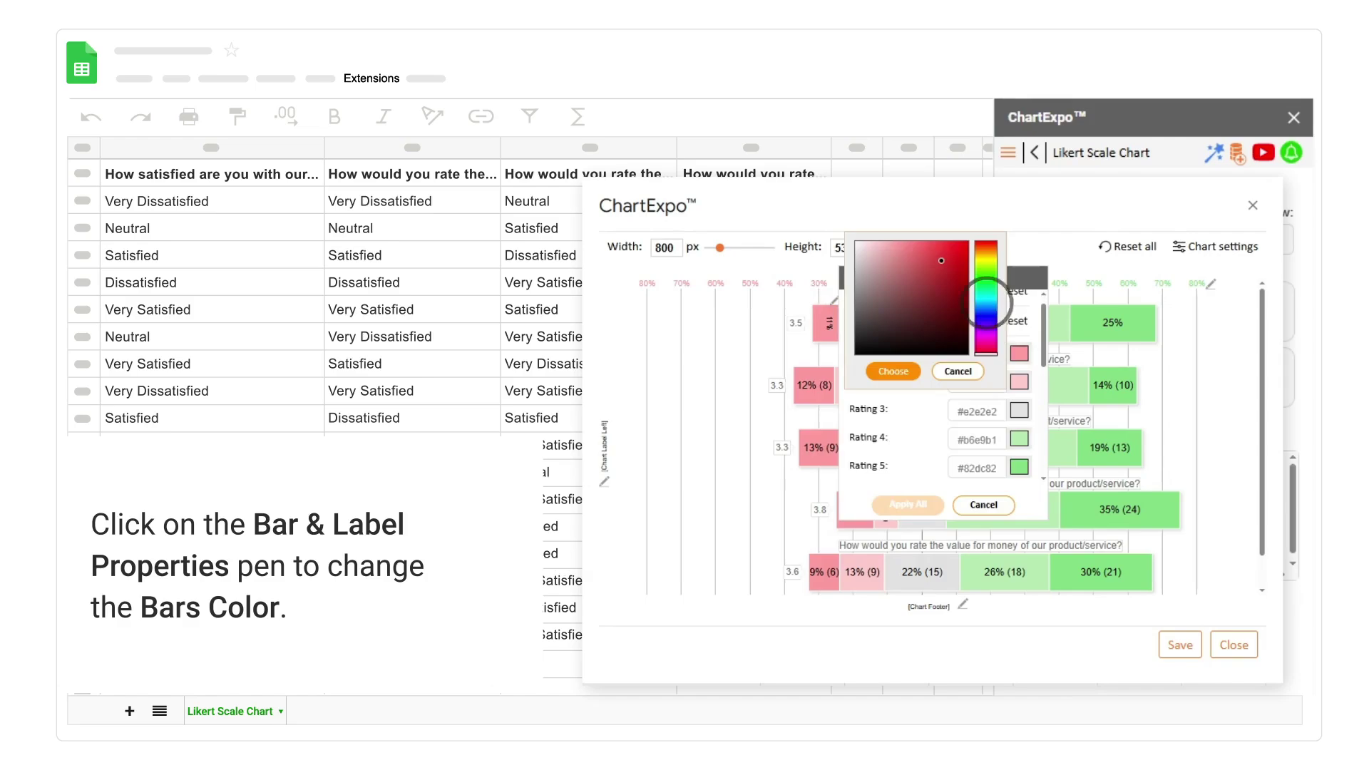
click(893, 371)
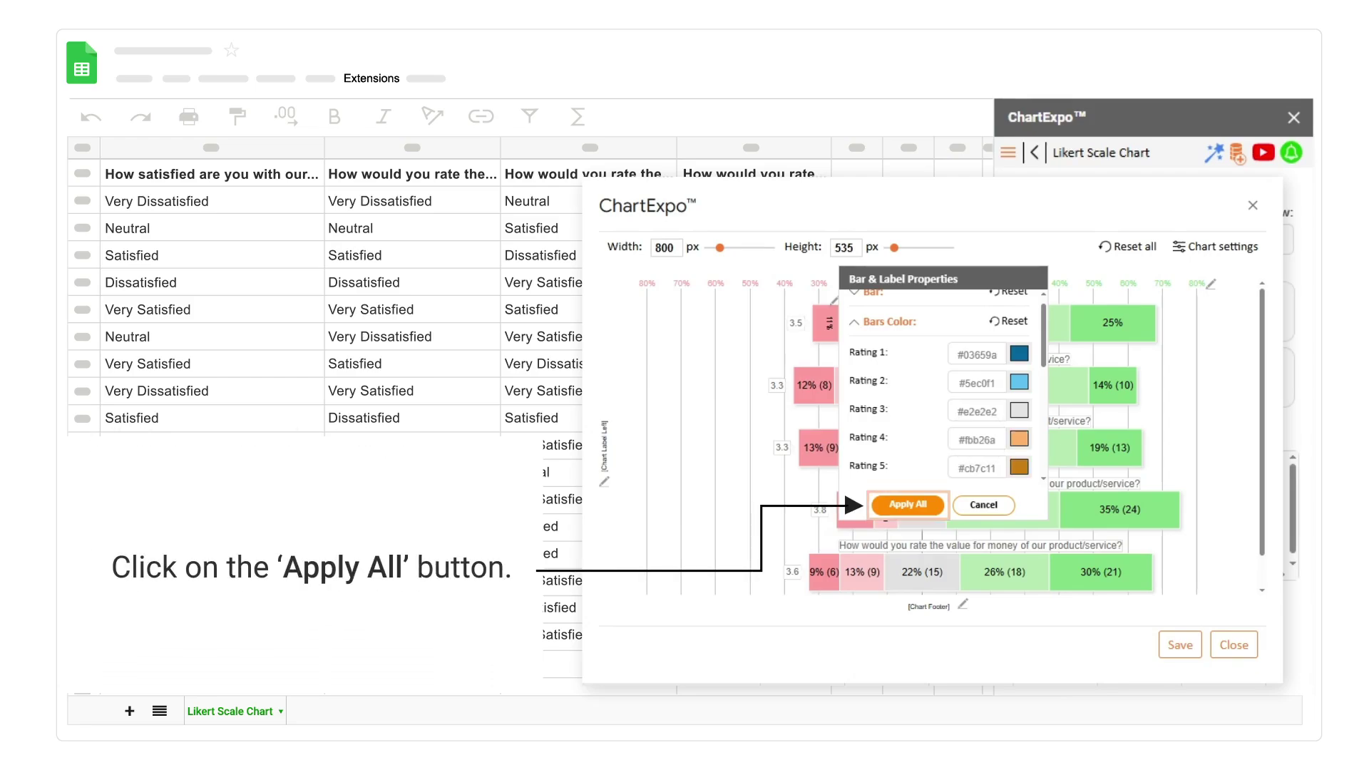
click(907, 505)
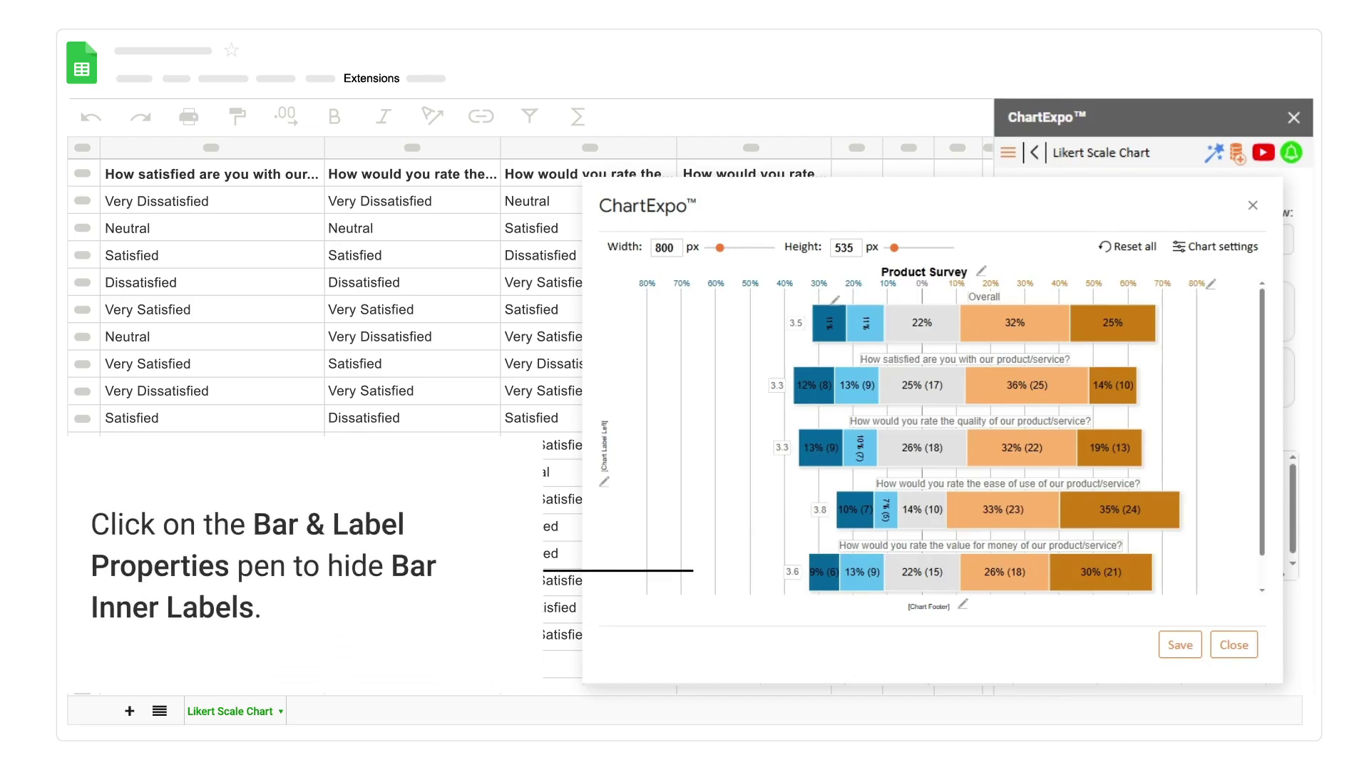
Step: Switch off the Number inner label so bars show only percentages
click(834, 300)
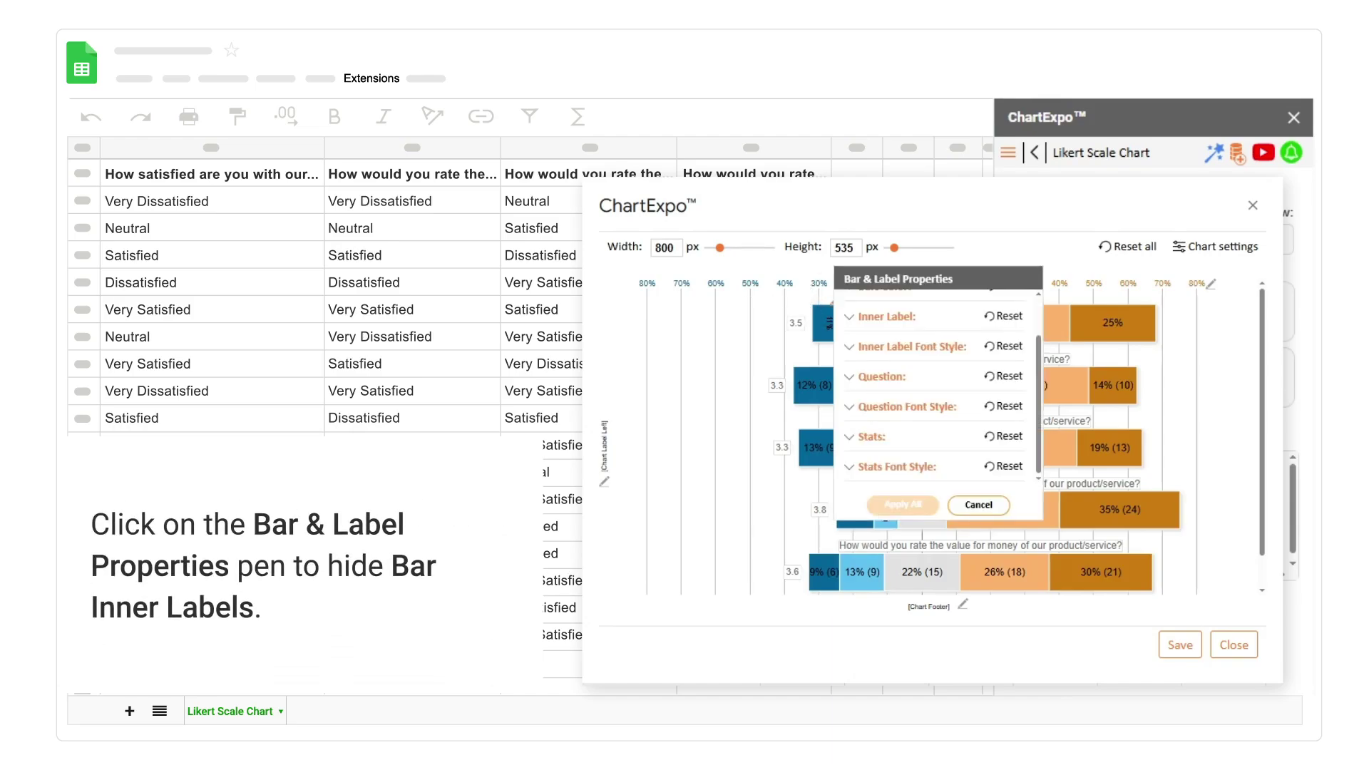
click(849, 316)
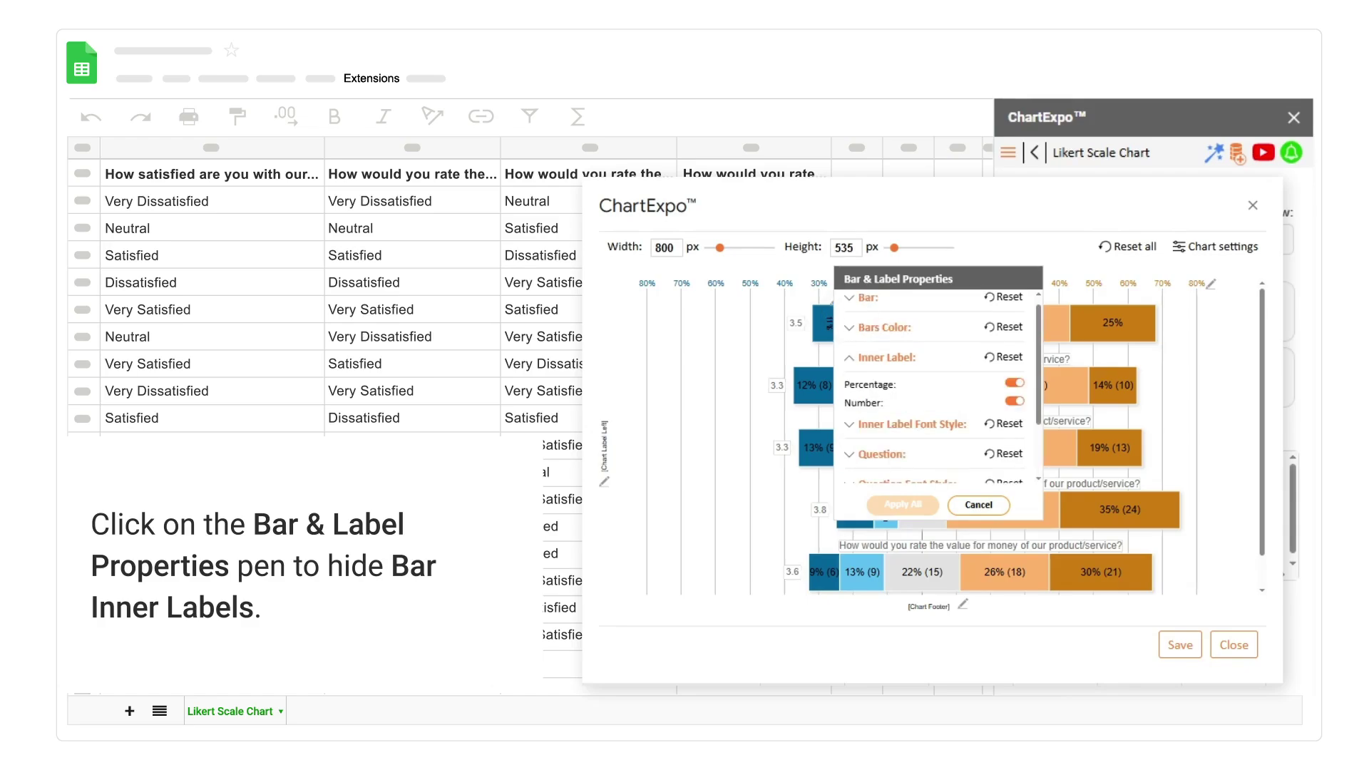
click(1014, 401)
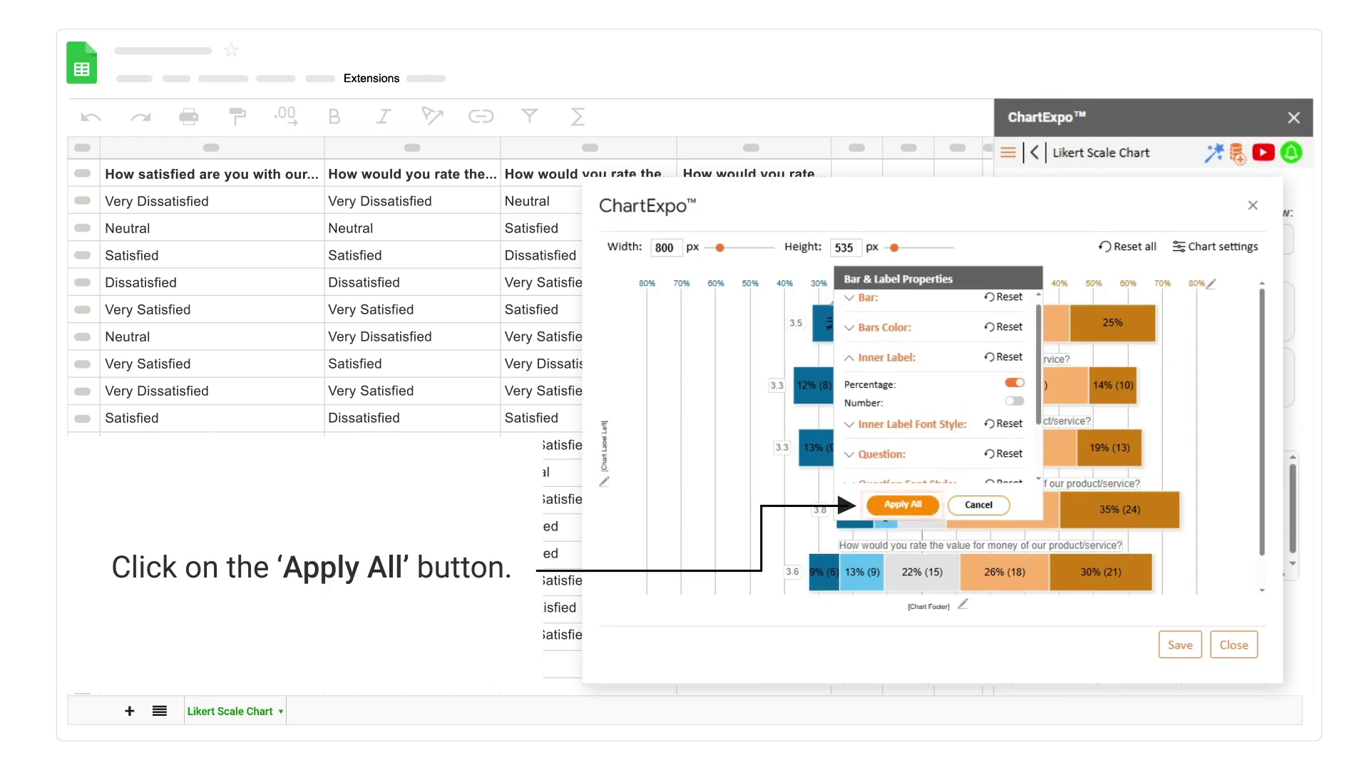
click(902, 505)
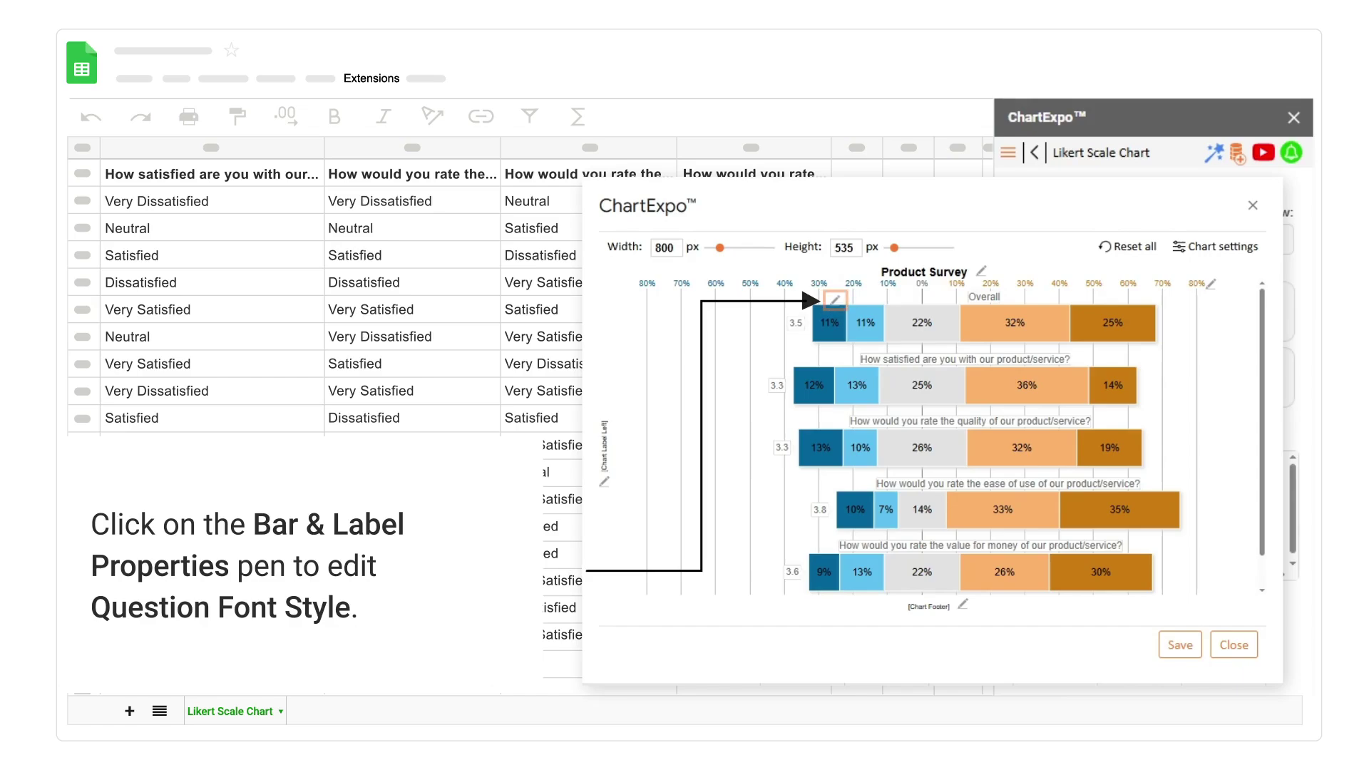
Step: Set the question font style to bold and apply it to all bars
click(834, 299)
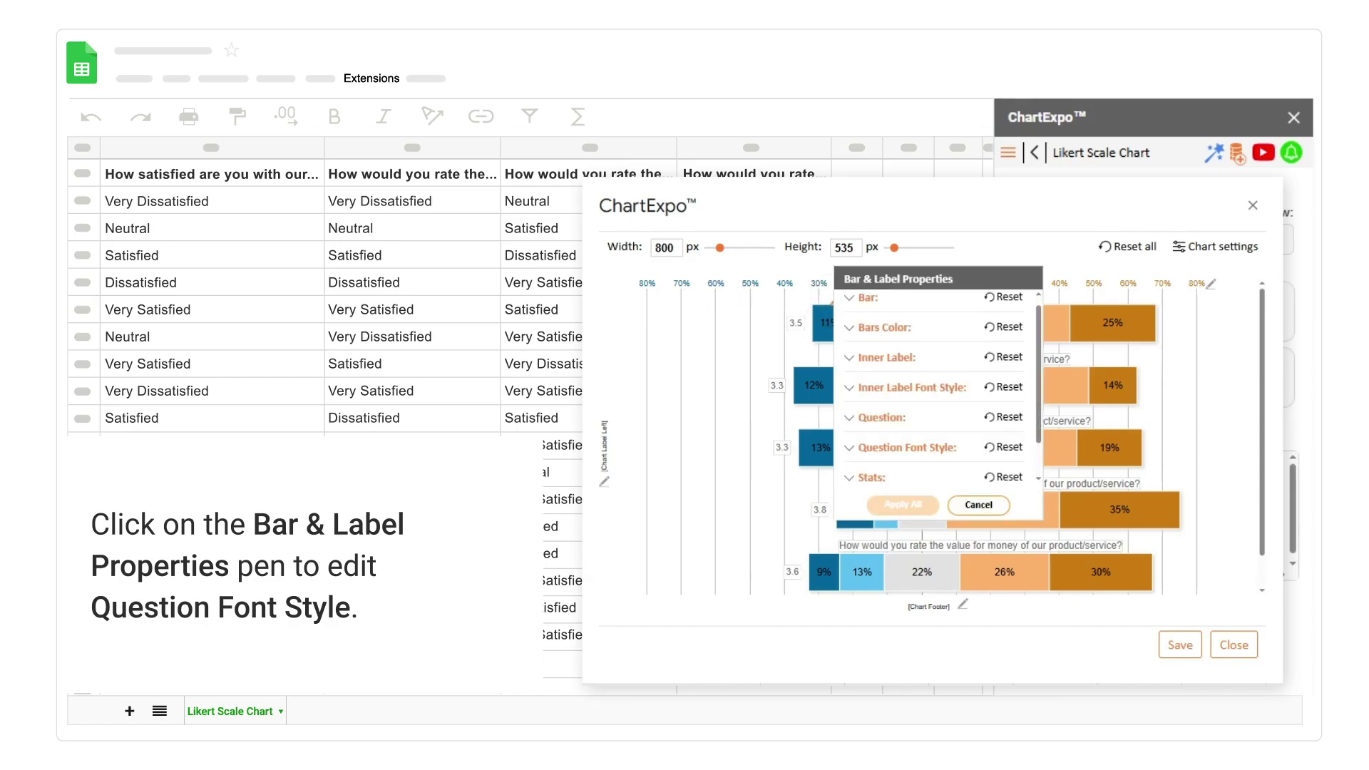
click(849, 447)
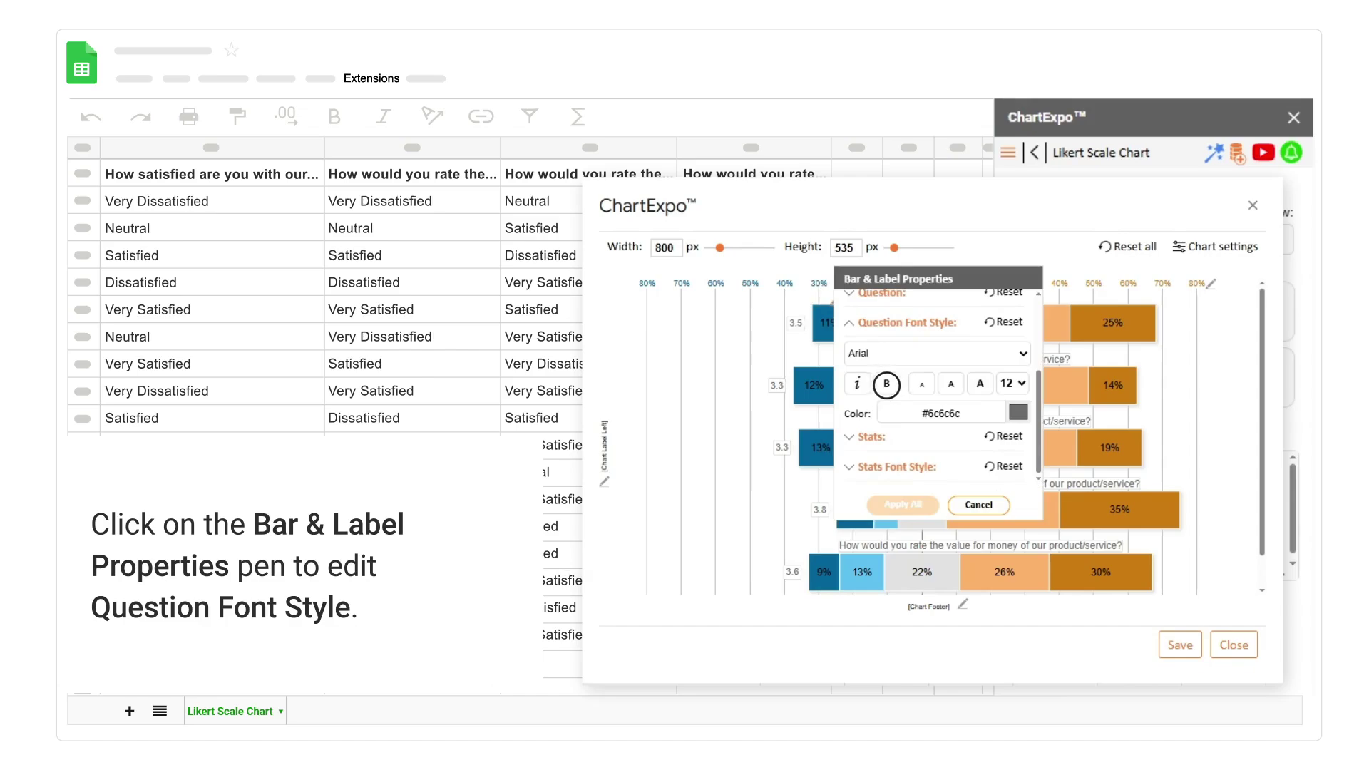
click(886, 384)
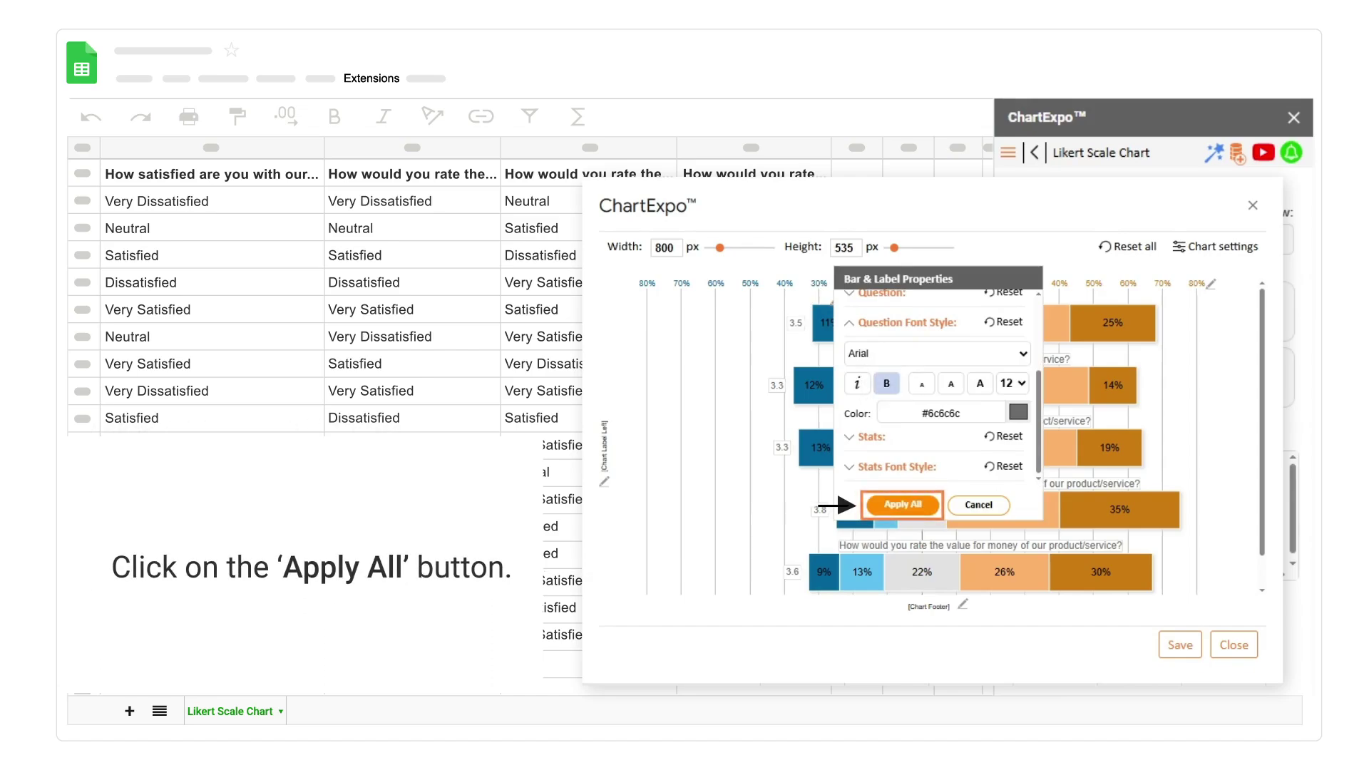
click(903, 504)
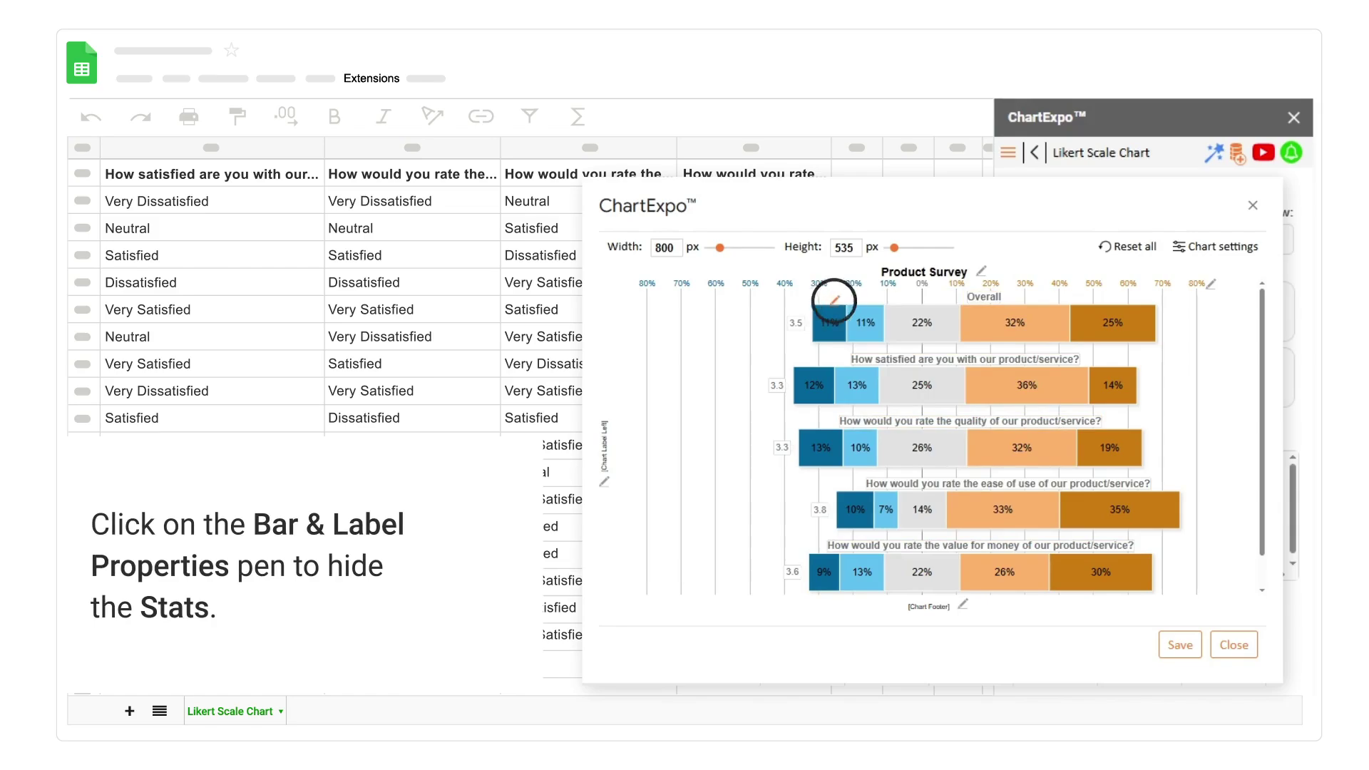
Step: Turn off Show under Stats so no average scores appear beside the bars
click(834, 299)
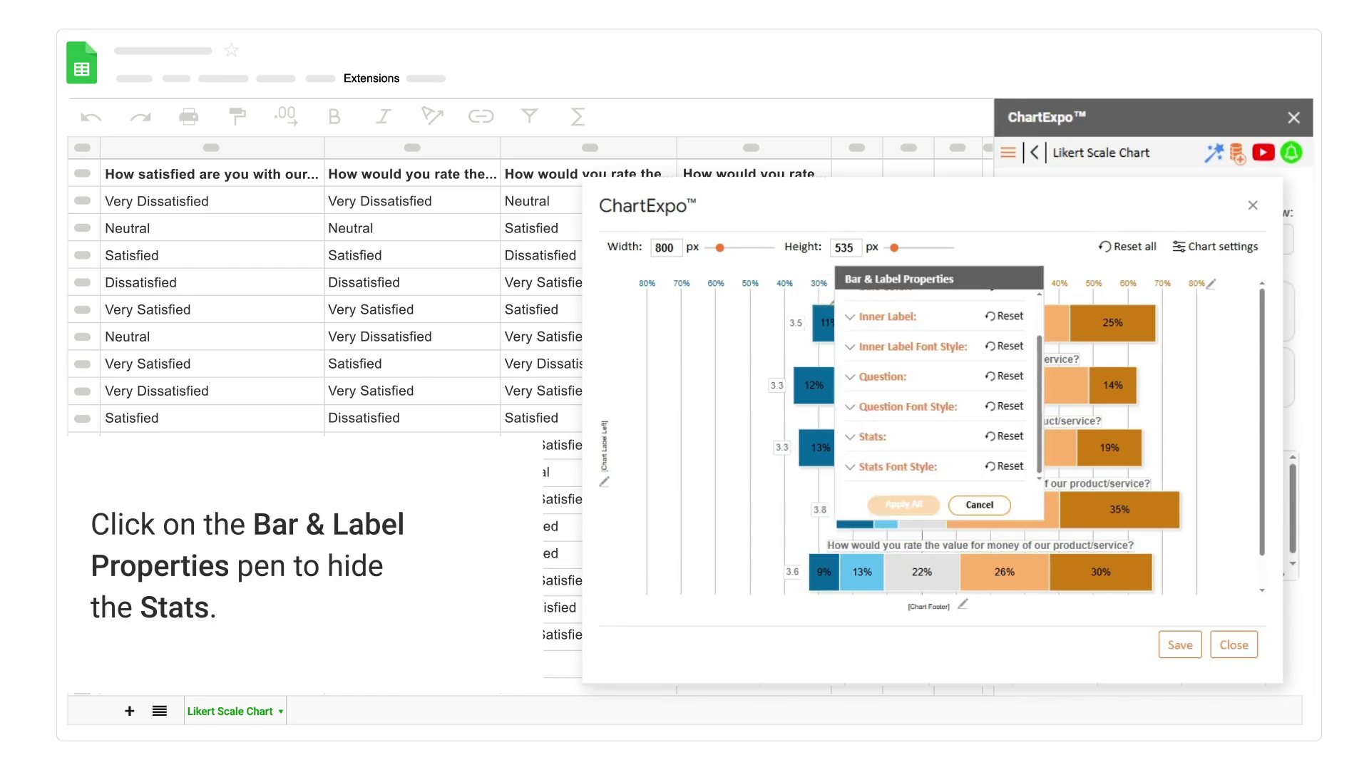
click(872, 437)
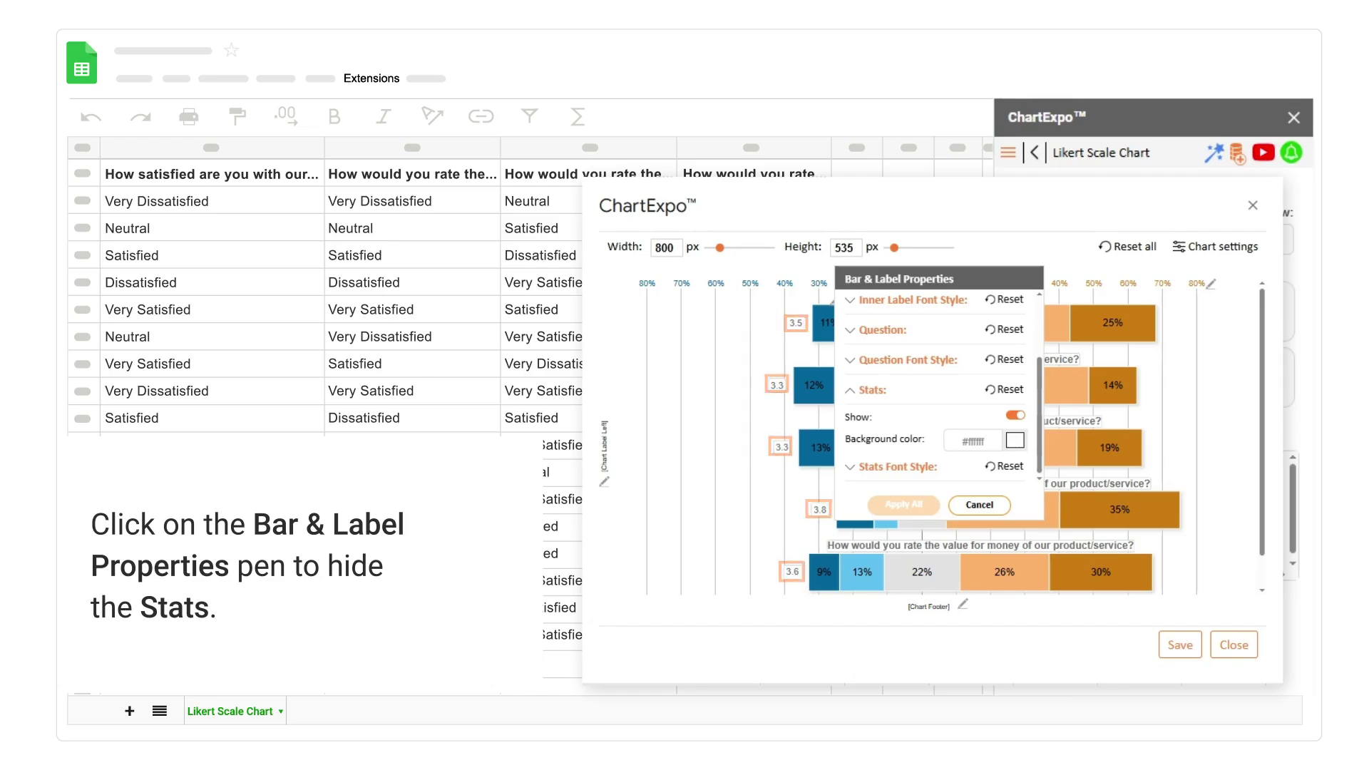
click(1015, 415)
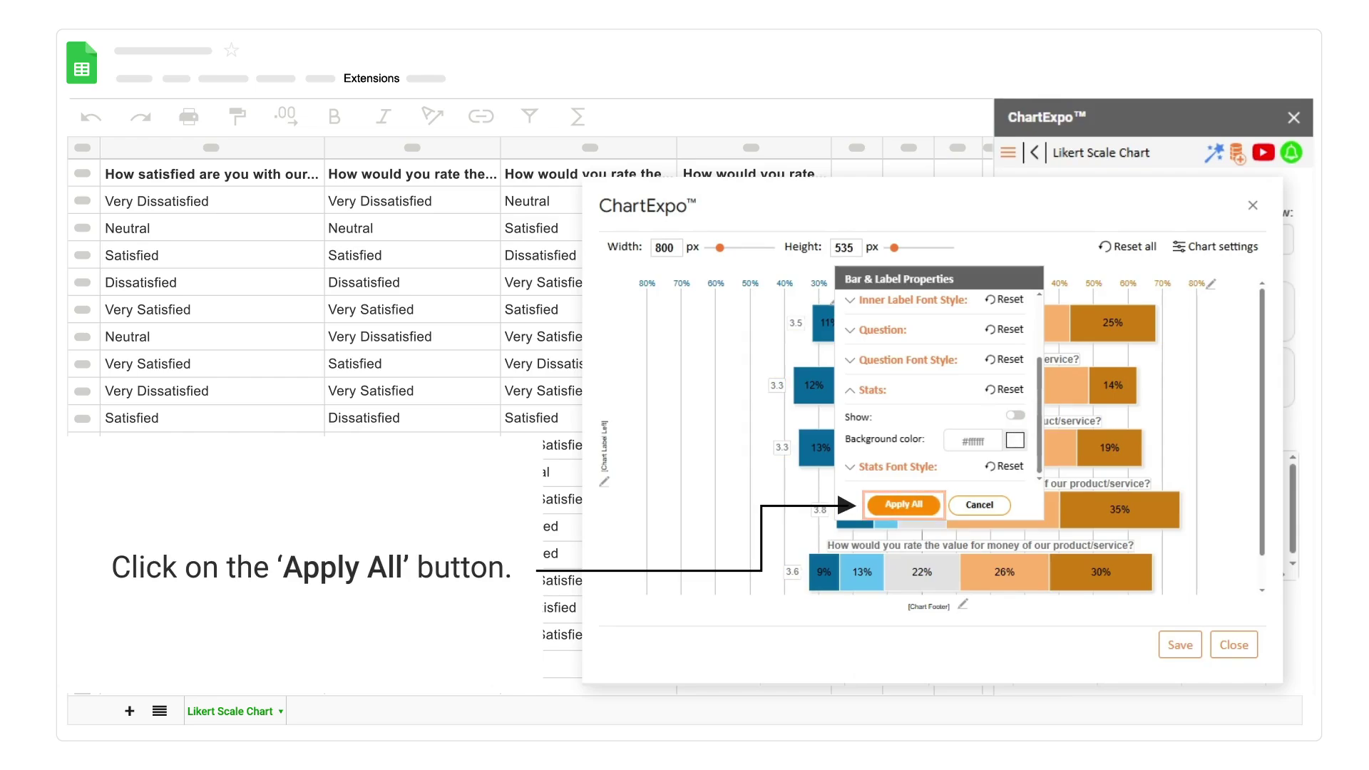
click(904, 504)
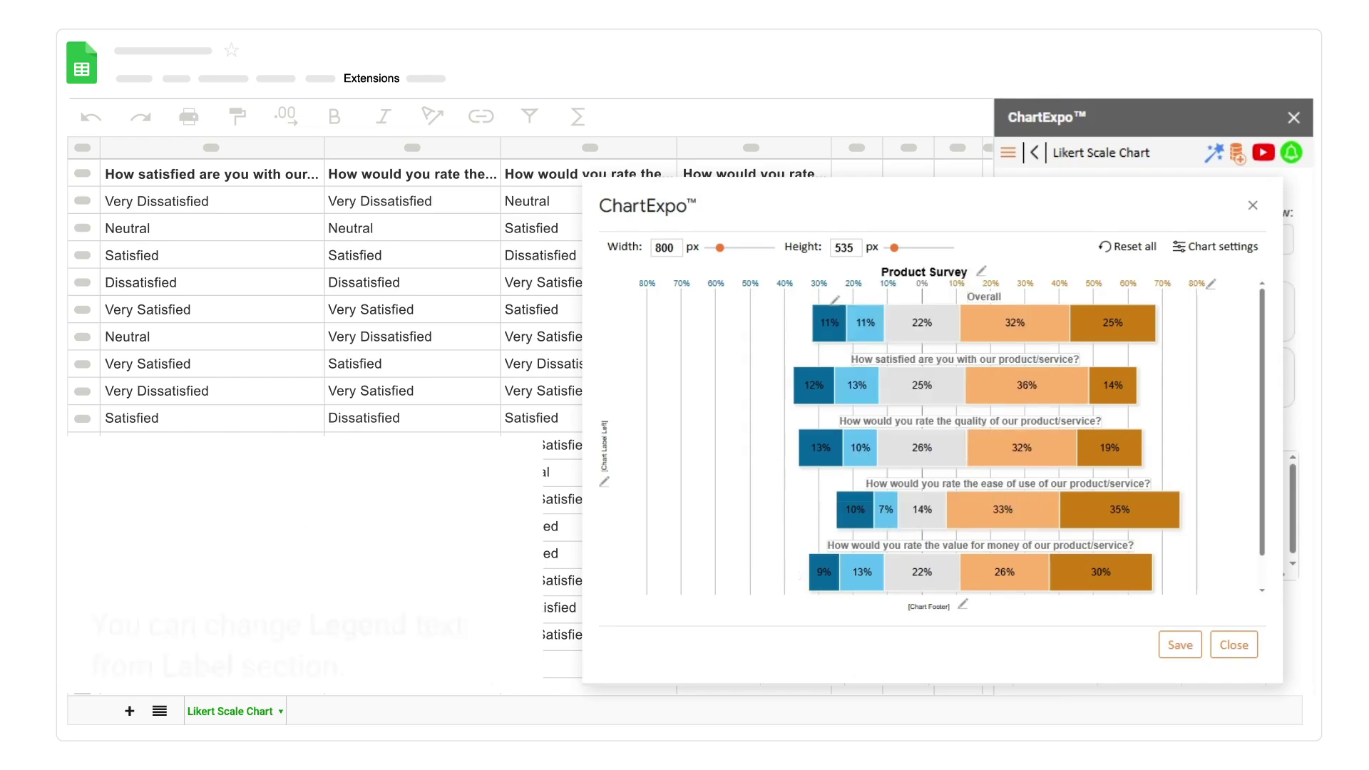
Step: Relabel the first legend item 'Very Dissatisfied' instead of 1
scroll(1263, 488, down, 1)
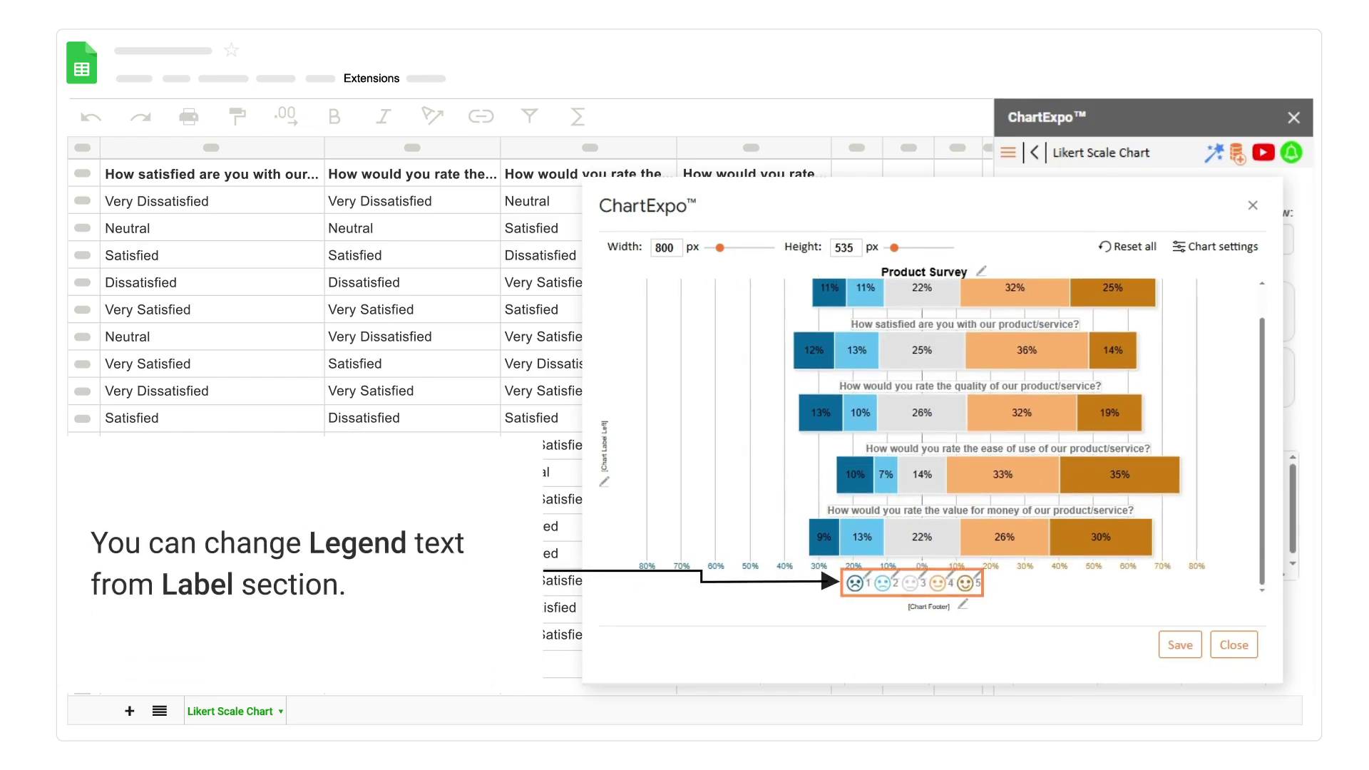
click(867, 572)
click(882, 340)
key(BackSpace)
text(Very Dissatisfied)
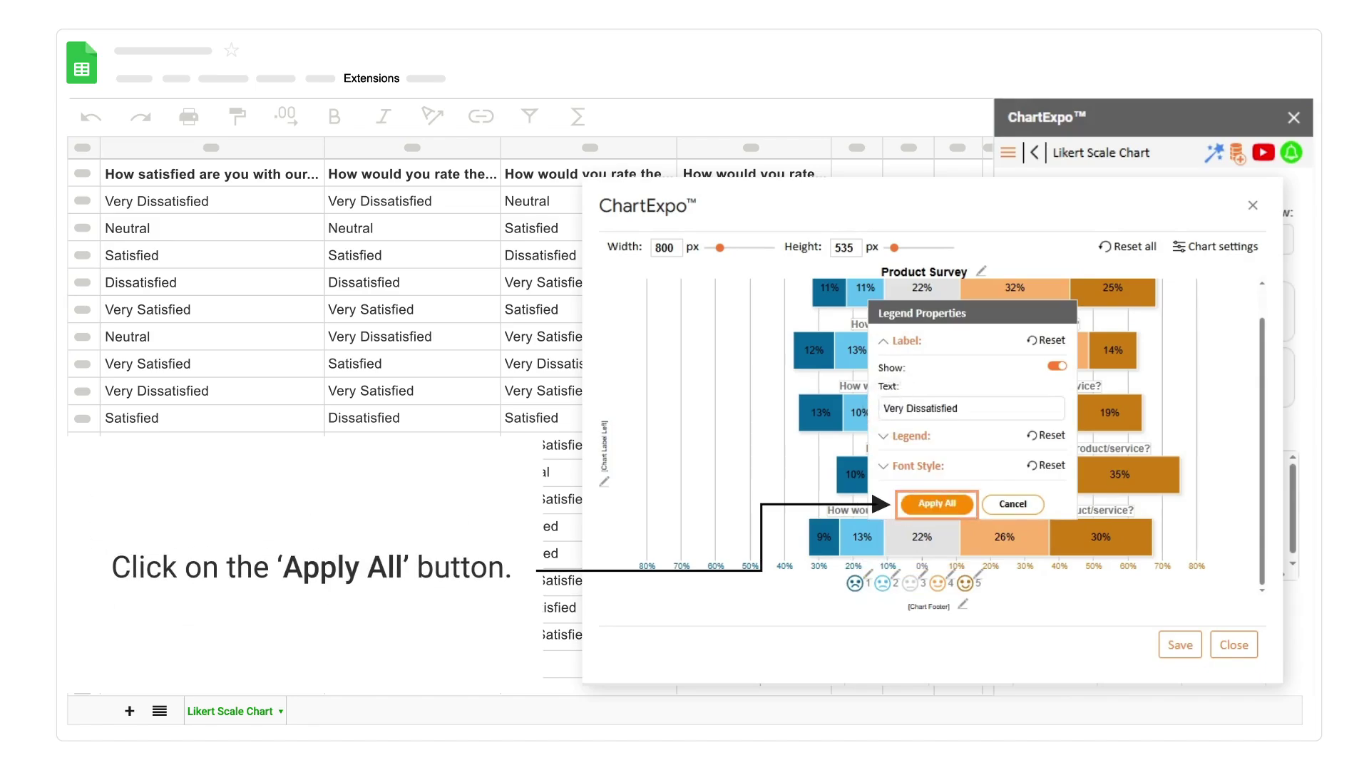
click(937, 503)
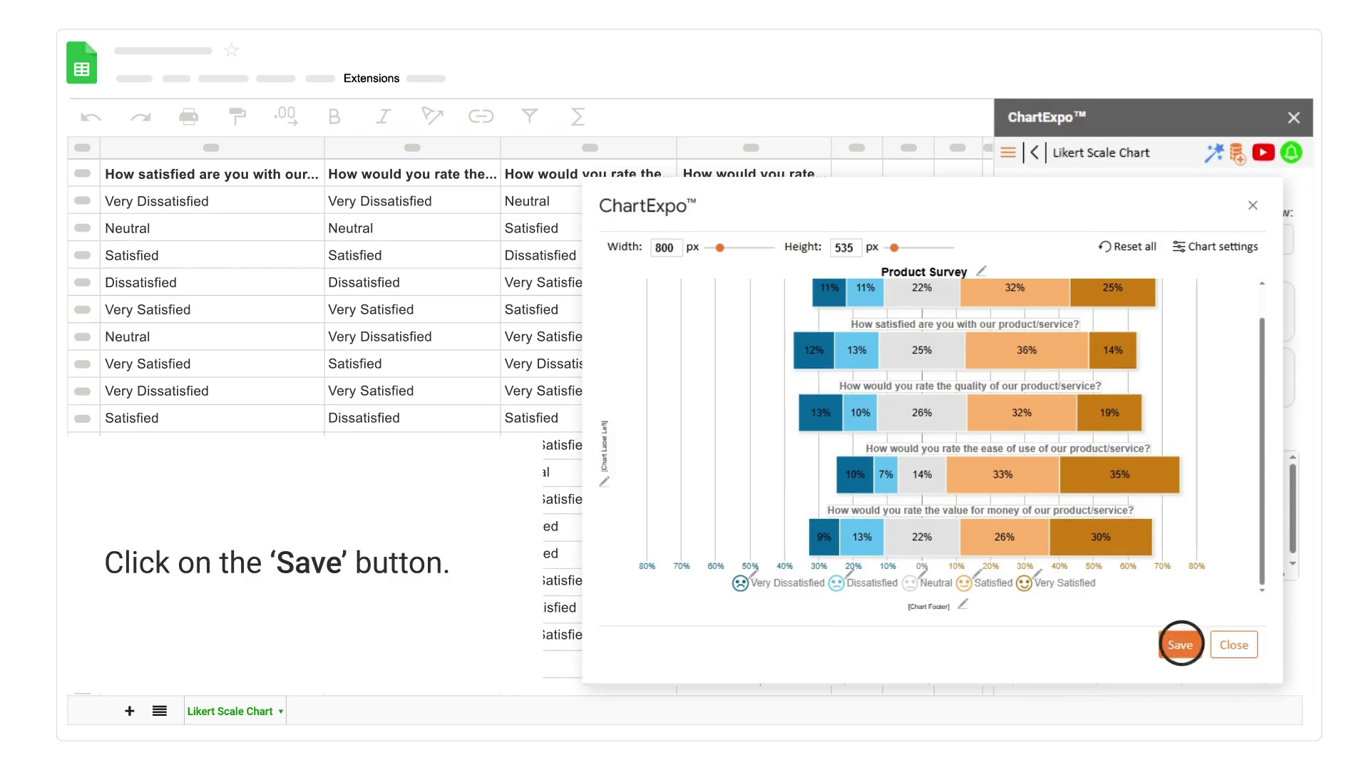
Step: Save the Product Survey chart and view its SVG, PNG, JPG and PDF export options
click(1180, 645)
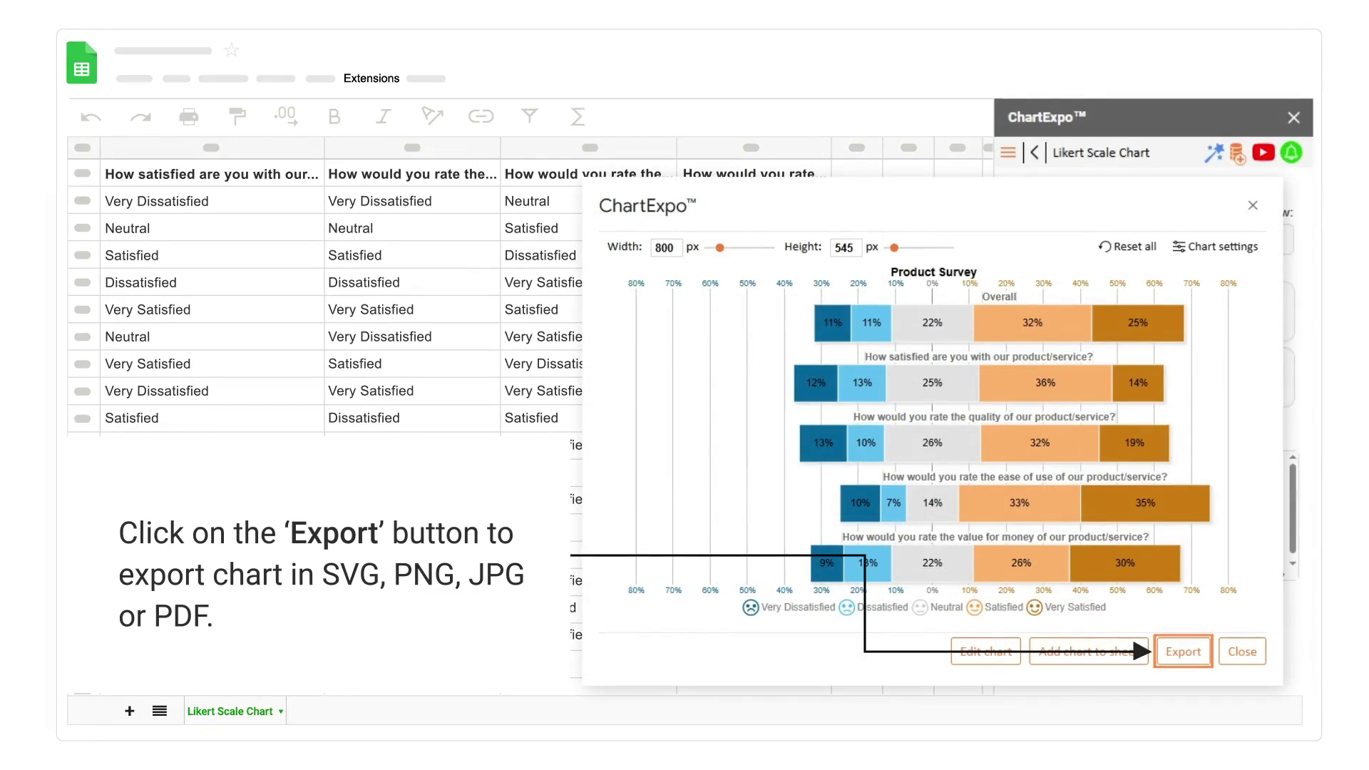
click(1183, 651)
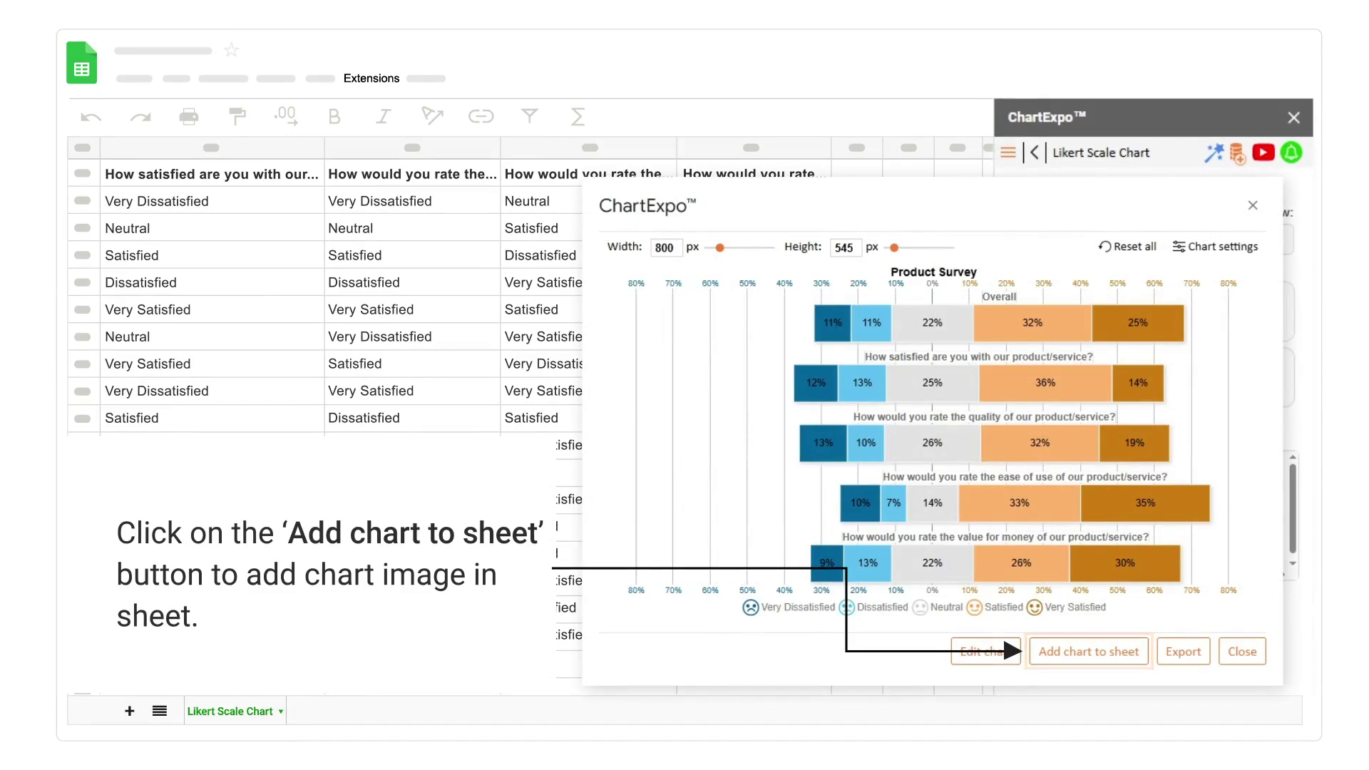
Step: Add the Product Survey chart to the sheet as an image
click(1089, 651)
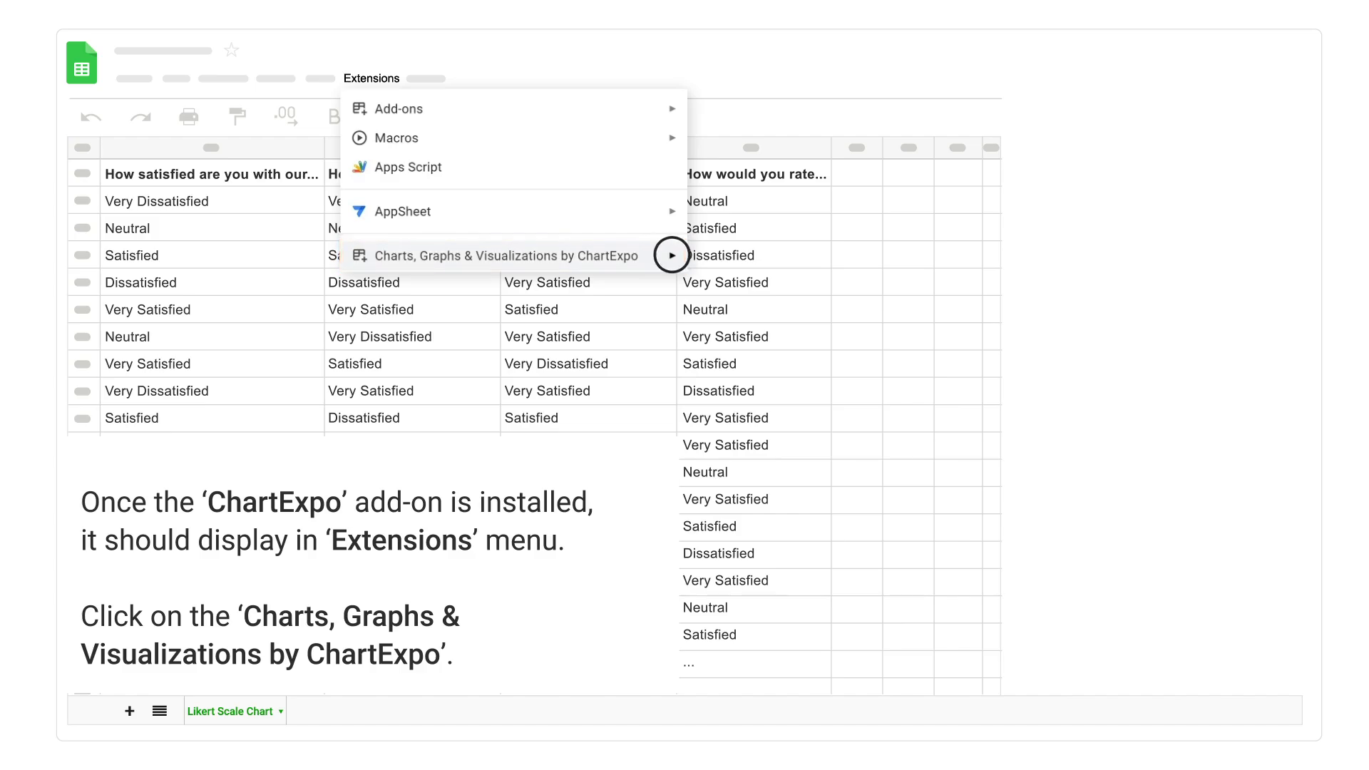
Step: Open the ChartExpo (Charts, Graphs & Visualizations) add-on from the Extensions menu
click(672, 256)
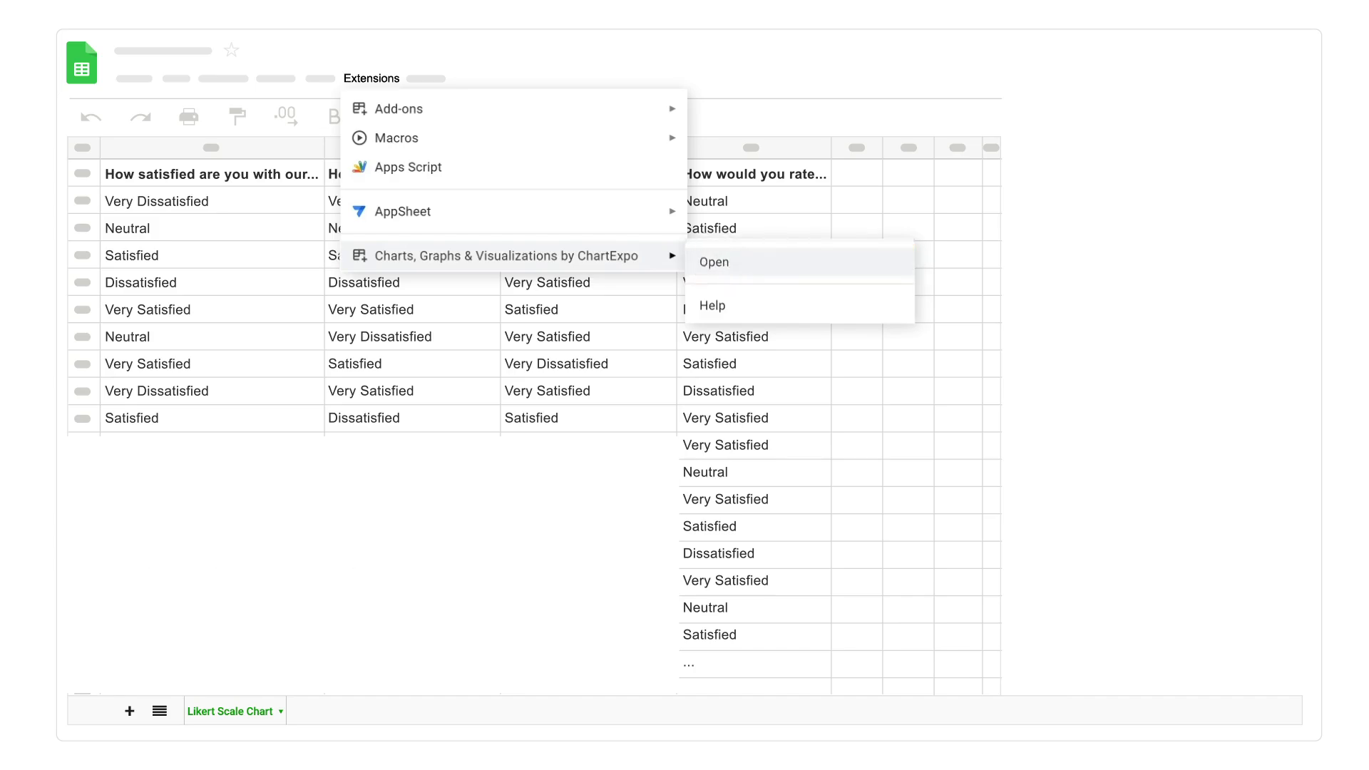
click(716, 262)
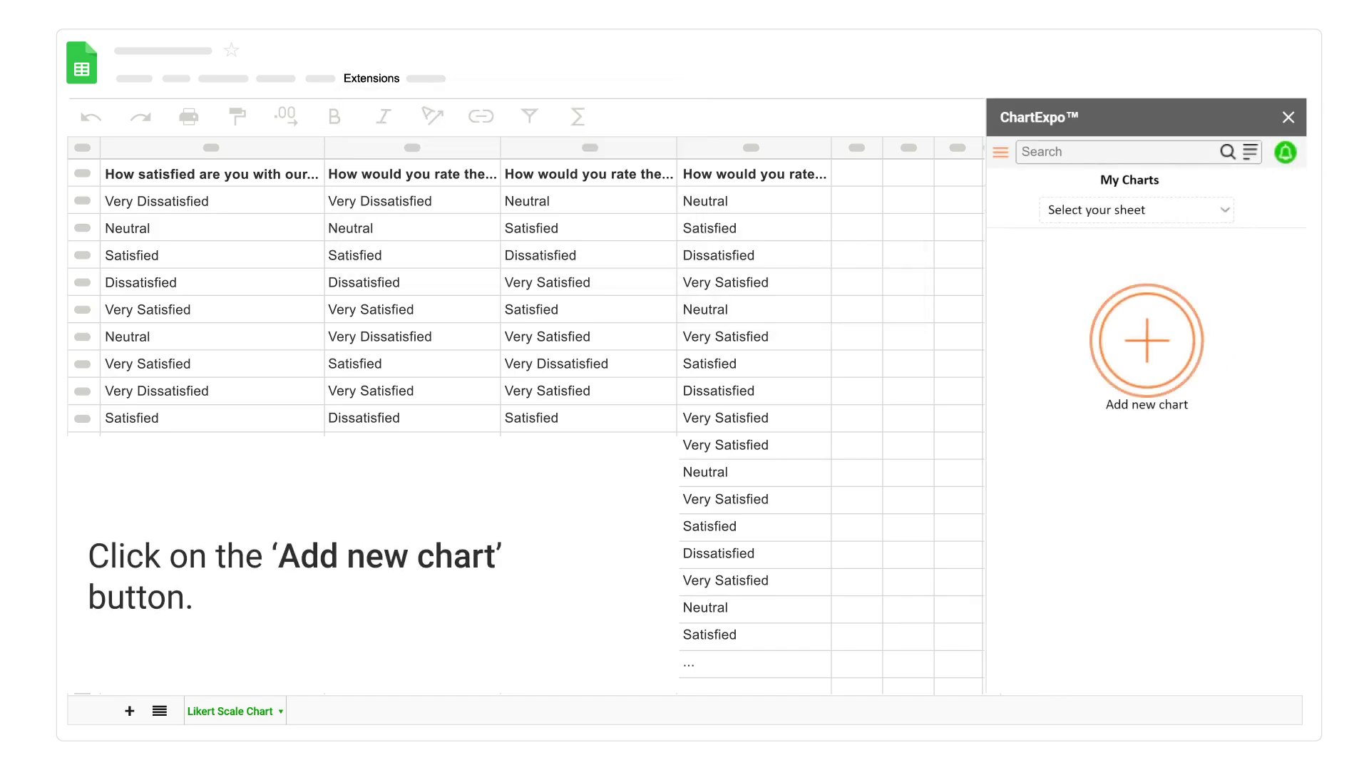